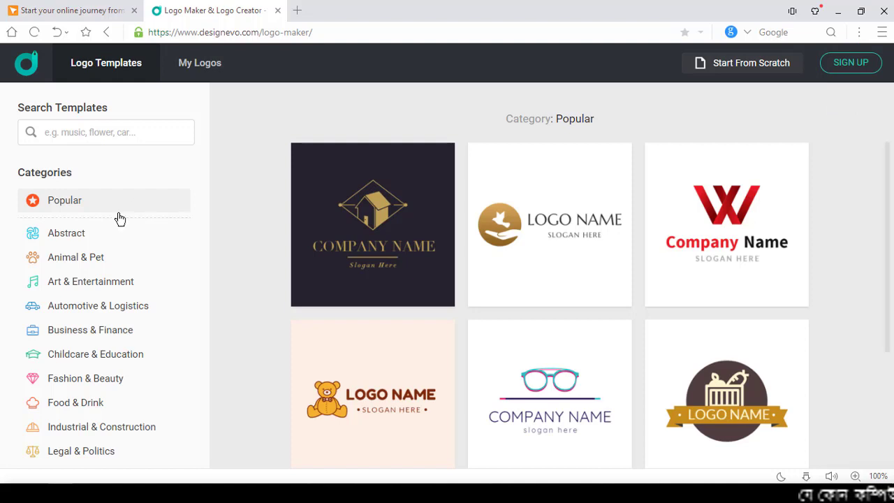
pyautogui.click(87, 132)
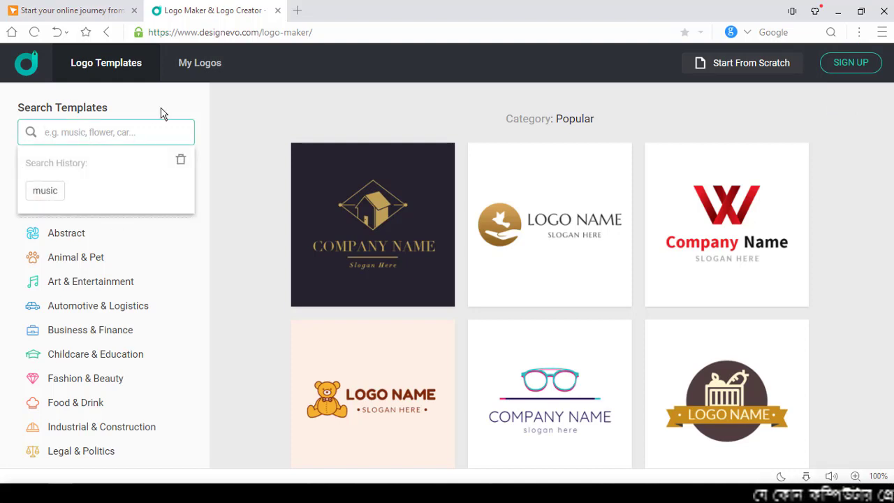
pyautogui.click(263, 160)
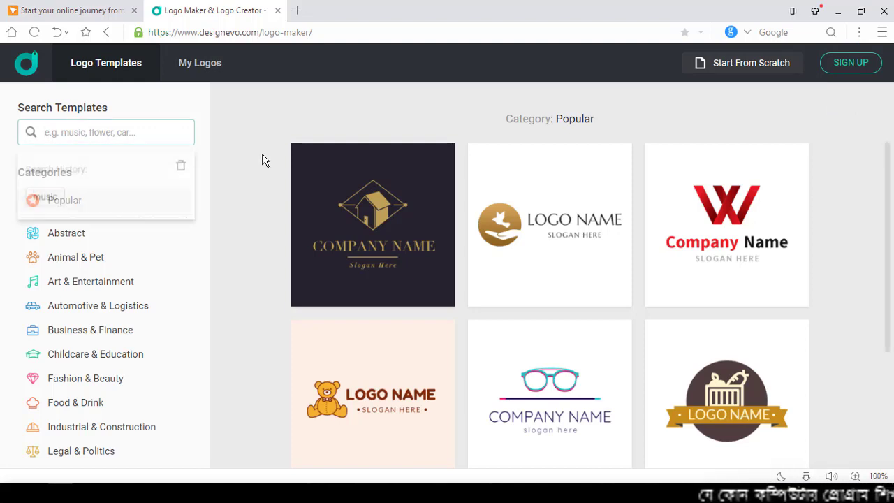
pyautogui.click(146, 134)
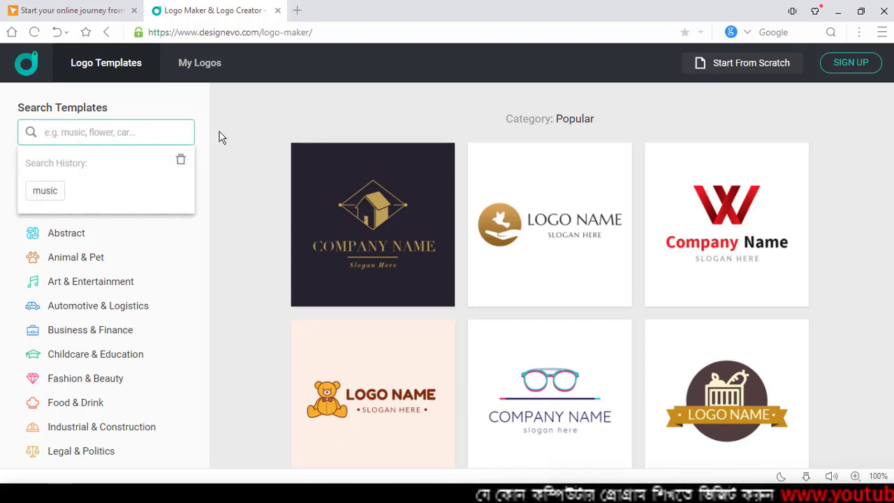
pyautogui.click(271, 136)
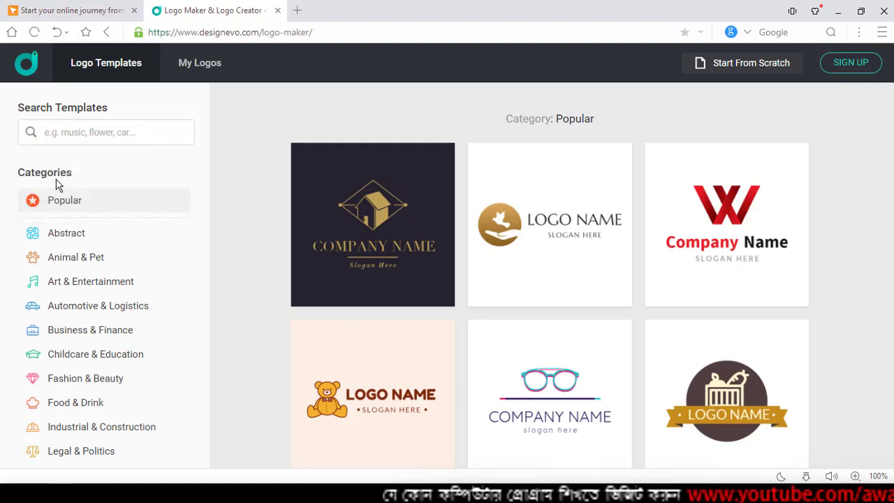
# Look through the logo template categories and show the Childcare & Education templates
pyautogui.scroll(-3, 74, 241)
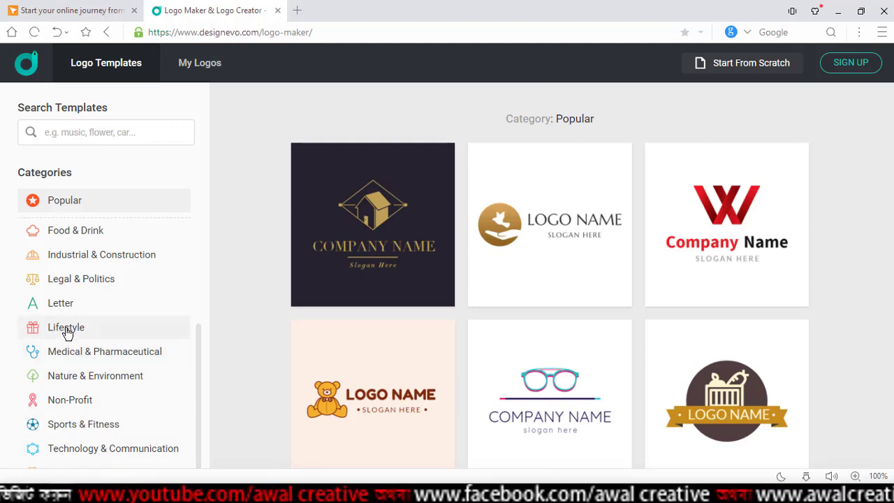
pyautogui.scroll(3, 82, 270)
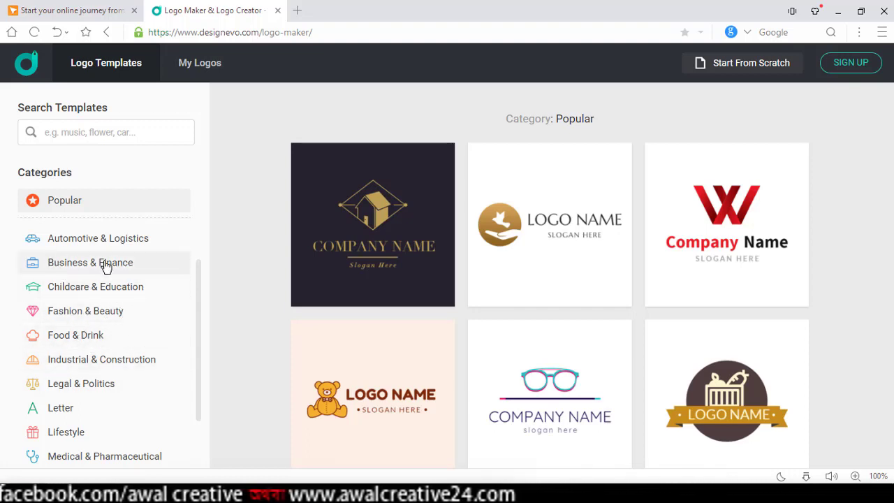
pyautogui.scroll(1, 110, 302)
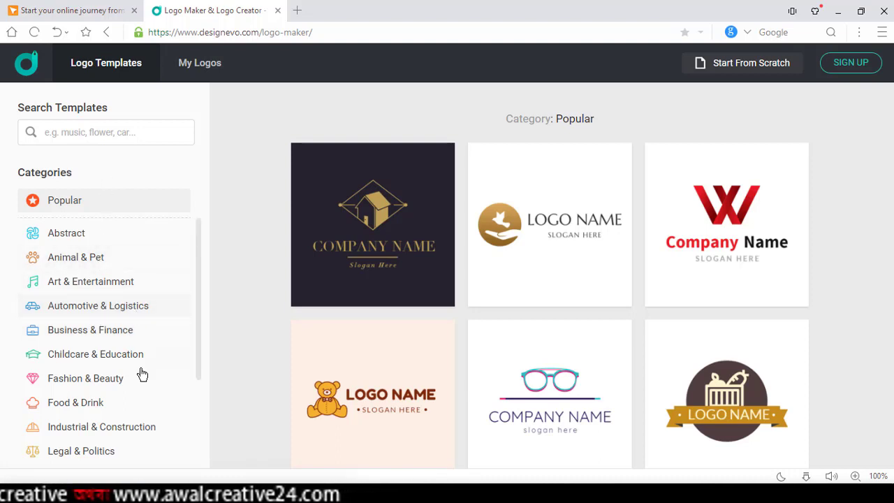
pyautogui.scroll(-2, 143, 377)
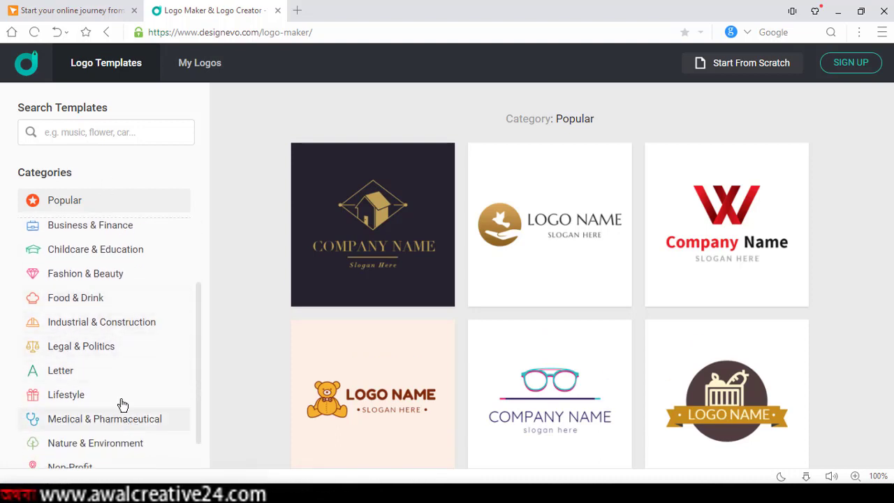
pyautogui.click(77, 254)
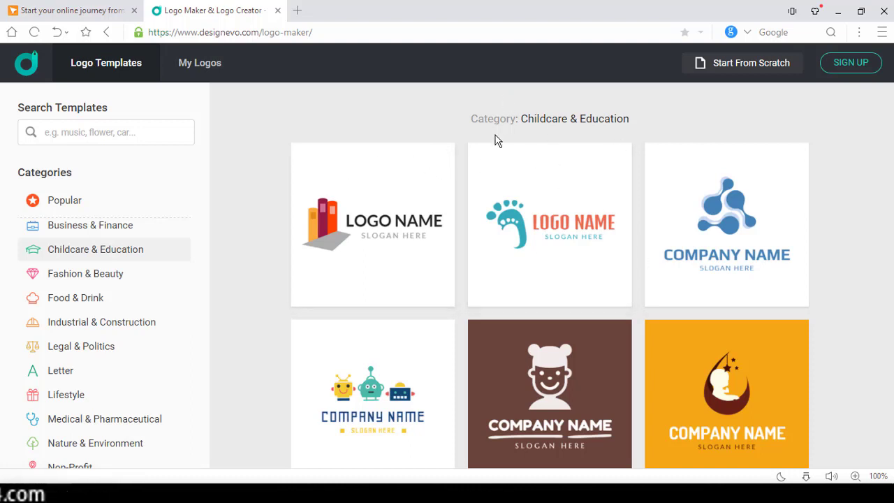
# Browse the Childcare & Education templates and choose the blue shield badge with a figure, stars and a name ribbon
pyautogui.moveTo(448, 93); pyautogui.dragTo(652, 144)
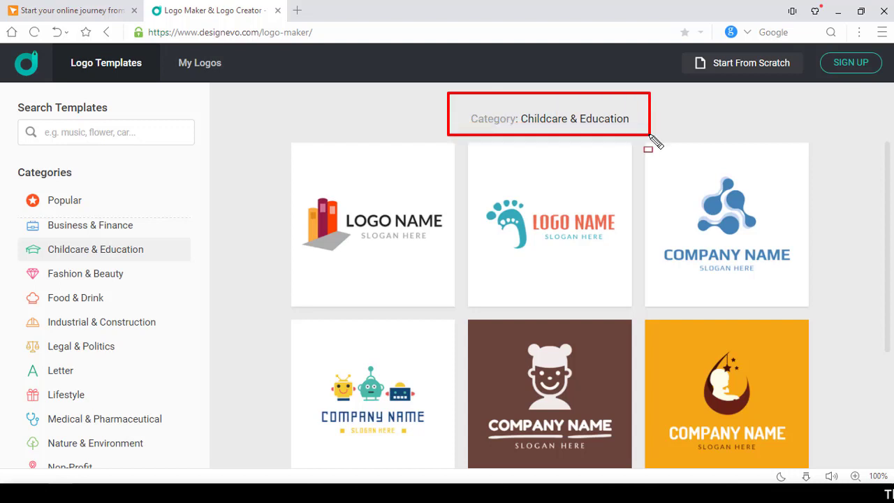
pyautogui.scroll(-10, 591, 285)
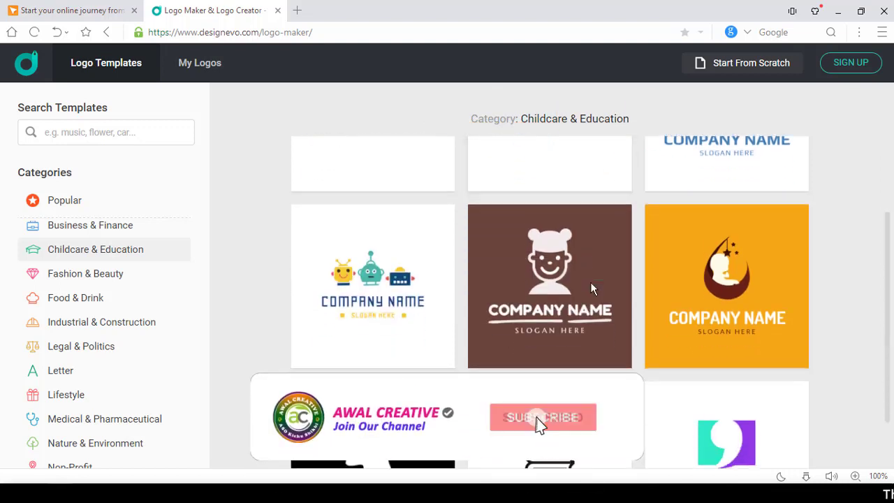
pyautogui.scroll(2, 604, 335)
pyautogui.scroll(-2, 628, 377)
pyautogui.scroll(-6, 586, 368)
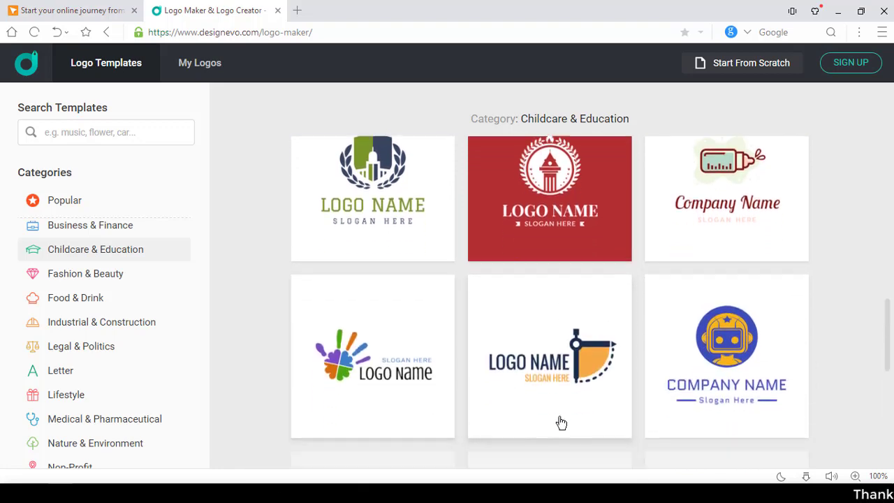
pyautogui.scroll(-5, 515, 335)
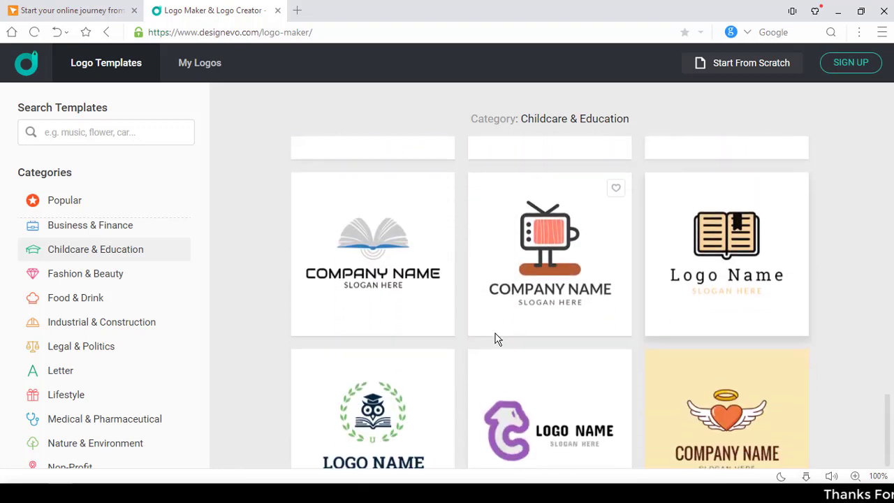
pyautogui.scroll(-4, 580, 384)
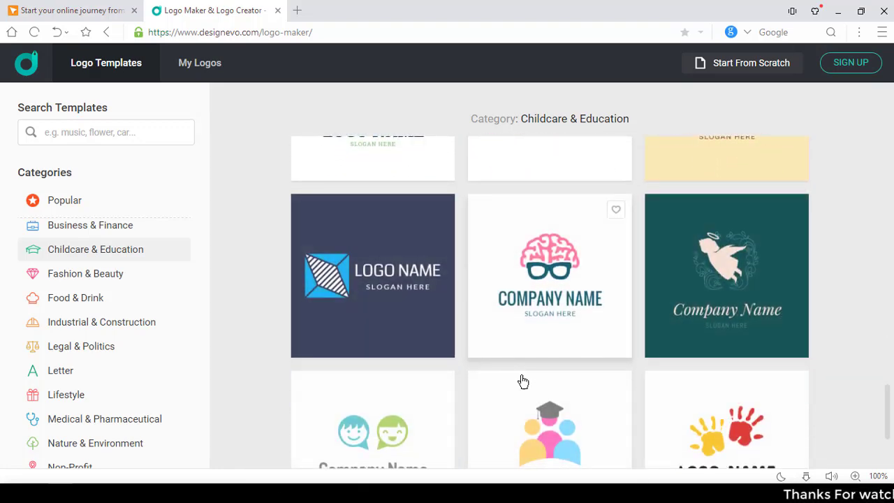
pyautogui.scroll(3, 579, 347)
pyautogui.scroll(1, 454, 313)
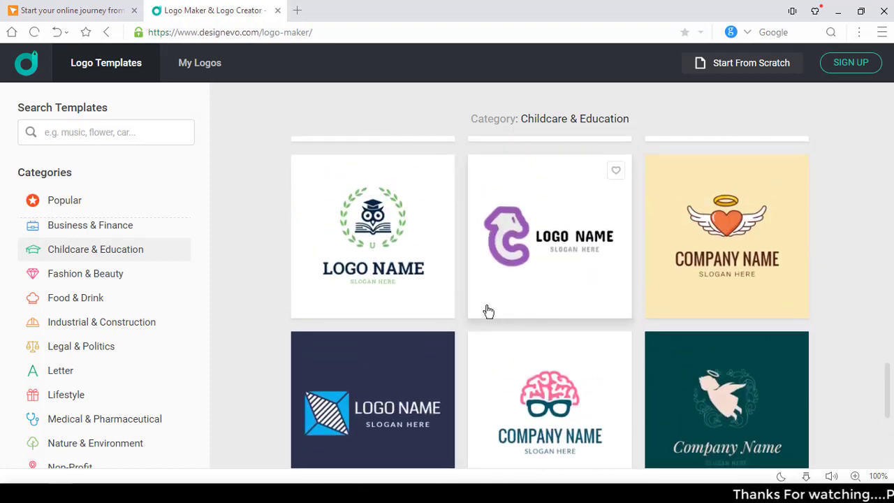
pyautogui.scroll(-10, 685, 365)
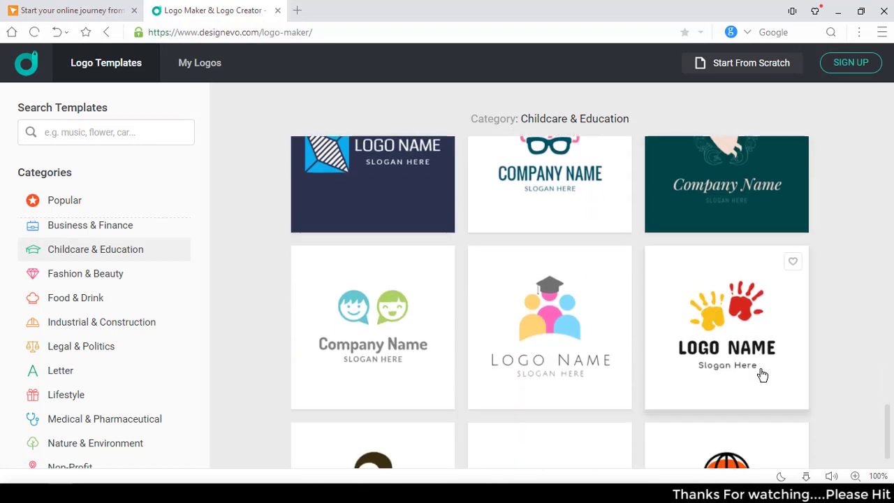
pyautogui.scroll(-4, 593, 385)
pyautogui.scroll(4, 611, 379)
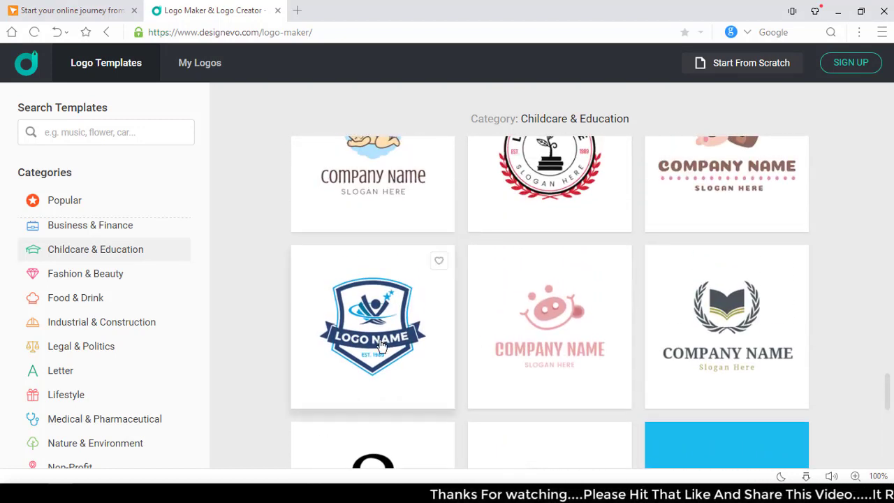
pyautogui.click(376, 347)
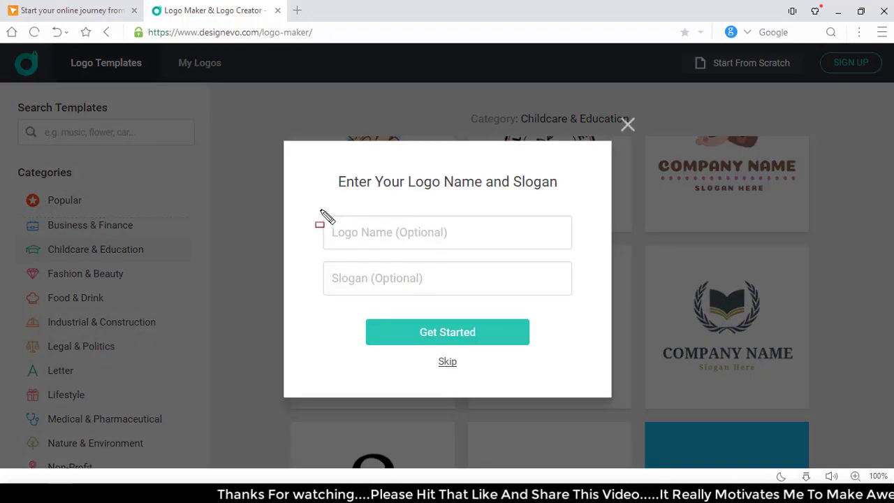
# Enter AWAL CREATIVE as the logo name, leave the slogan empty, and open the template in the logo editor
pyautogui.moveTo(313, 213); pyautogui.dragTo(390, 240)
pyautogui.moveTo(440, 259); pyautogui.dragTo(583, 257)
pyautogui.moveTo(313, 259)
pyautogui.mouseDown()
pyautogui.moveTo(341, 280)
pyautogui.moveTo(579, 302)
pyautogui.mouseUp()
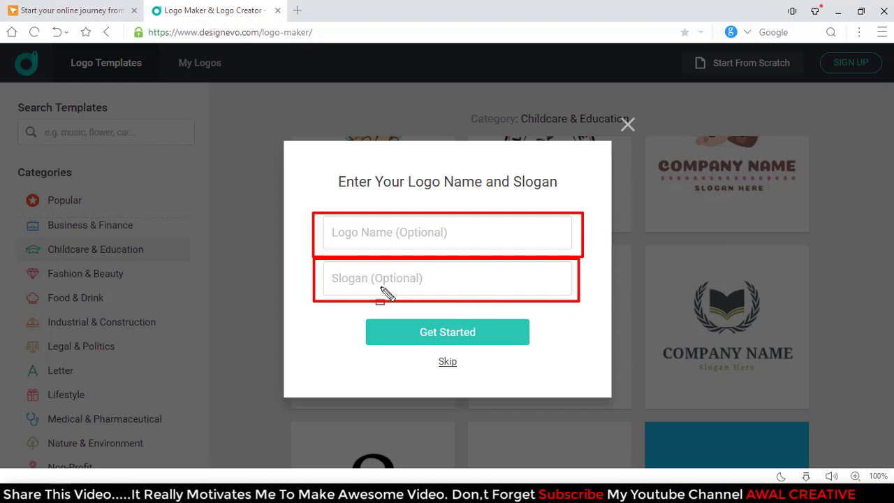
pyautogui.press('Escape')
pyautogui.click(411, 234)
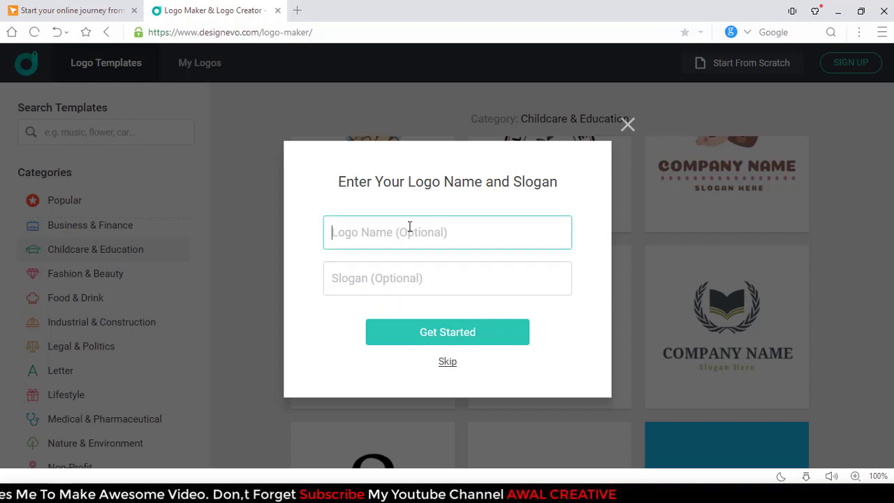
pyautogui.write('AWAL CREATIVE')
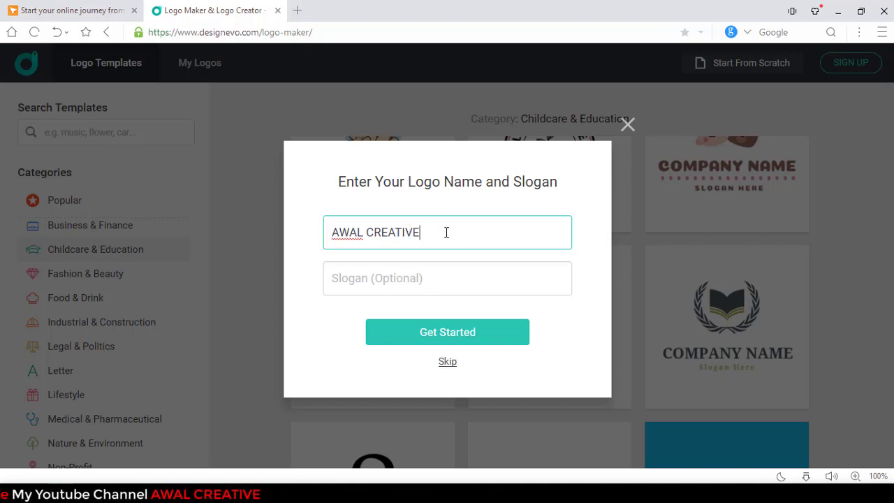
pyautogui.click(370, 277)
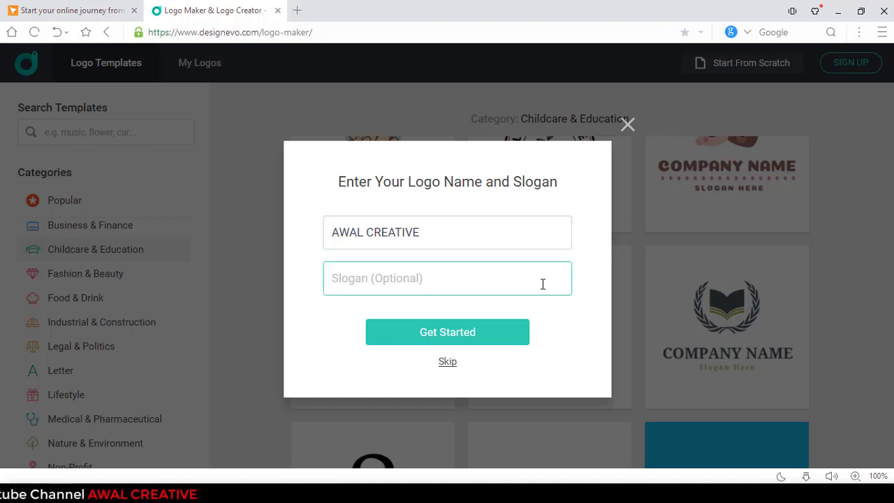
pyautogui.click(470, 339)
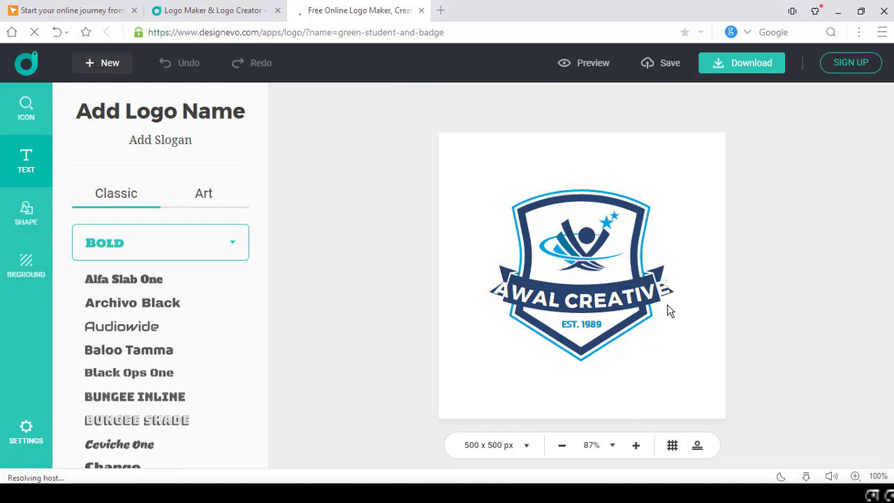
# Shrink the AWAL CREATIVE text to font size 24 so it fits inside the badge's ribbon
pyautogui.click(610, 299)
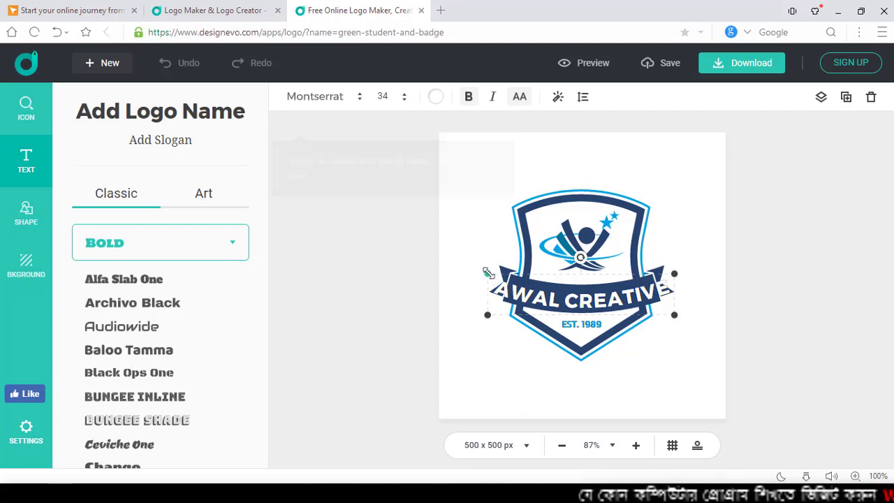
pyautogui.moveTo(486, 275); pyautogui.dragTo(514, 280)
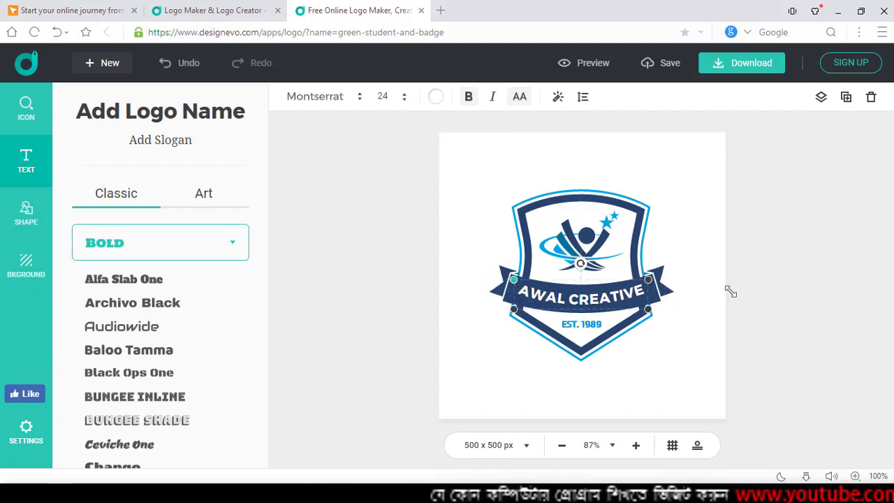
pyautogui.click(806, 283)
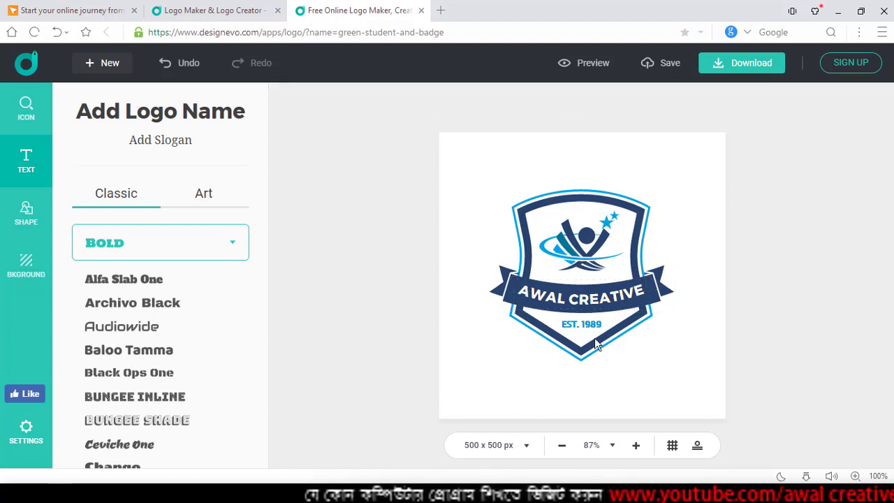
# Replace the establishment text below the ribbon with 2018
pyautogui.click(581, 327)
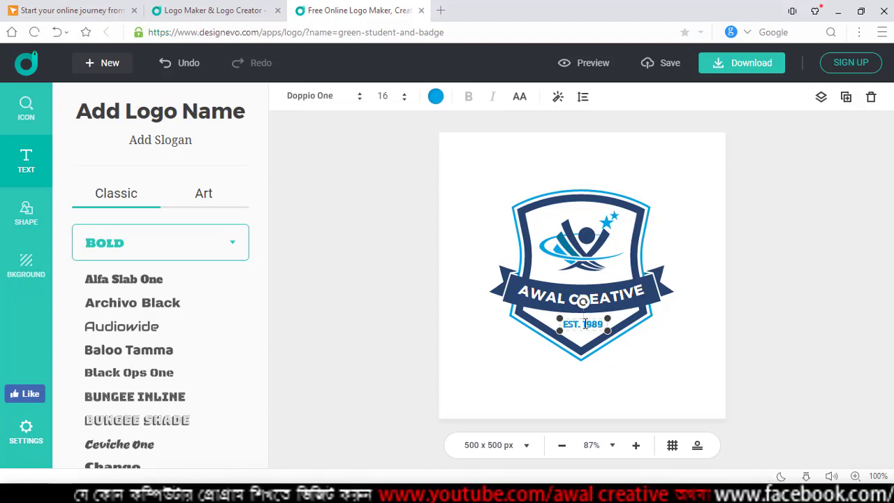
pyautogui.doubleClick(585, 324)
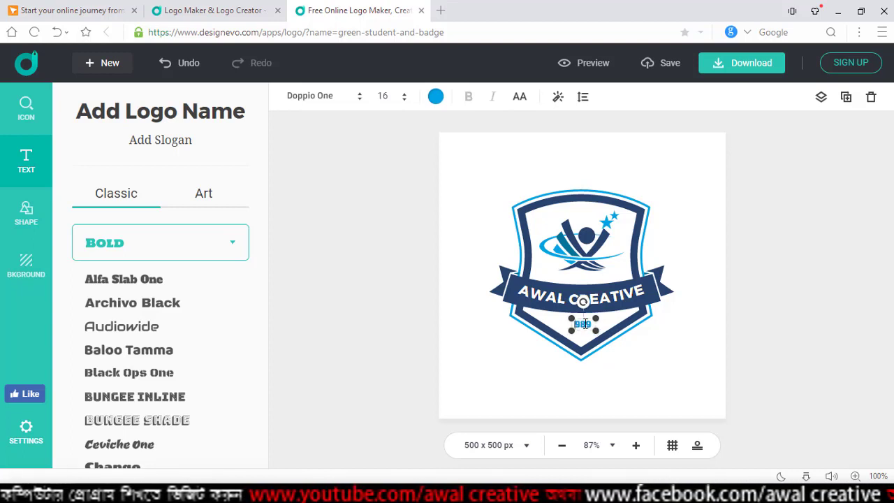
pyautogui.press('BackSpace')
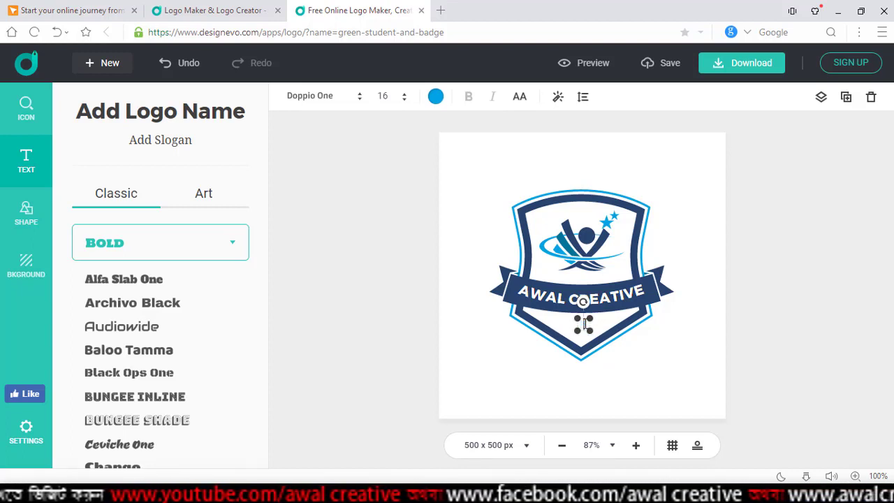
pyautogui.write('2018')
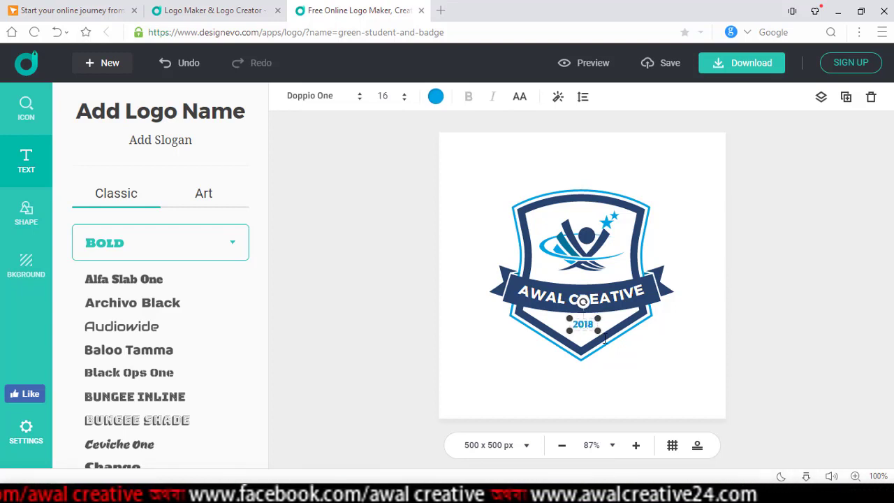
pyautogui.click(480, 180)
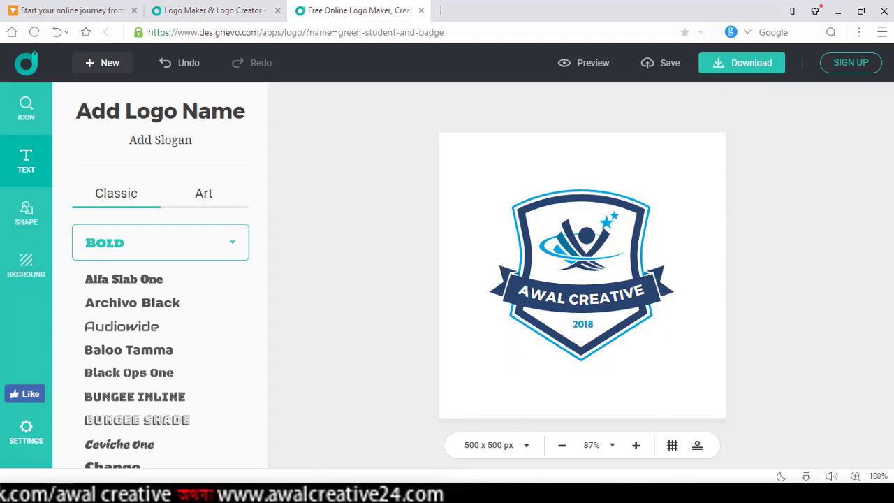
# Search the icon library for fire icons and look through the results
pyautogui.click(581, 301)
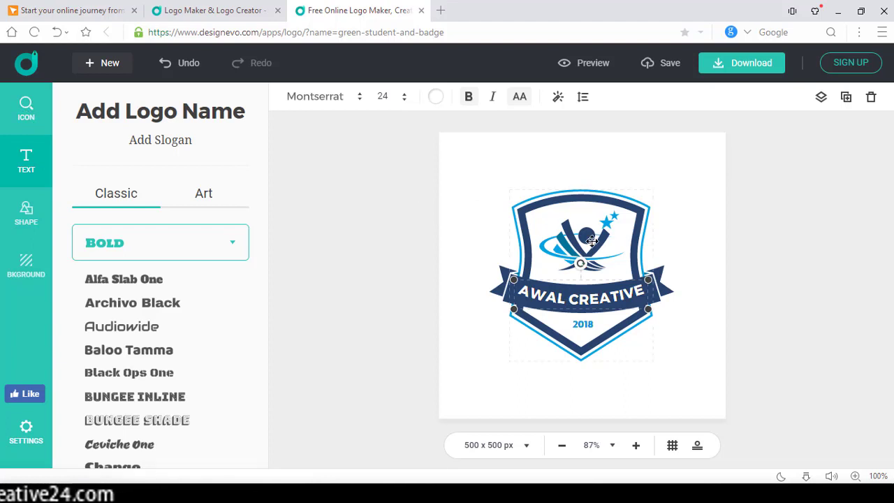
pyautogui.click(36, 122)
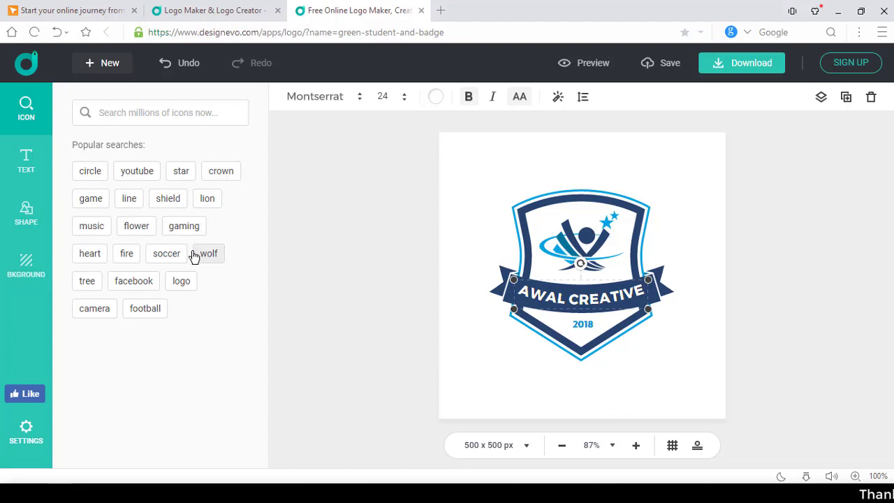
pyautogui.click(124, 254)
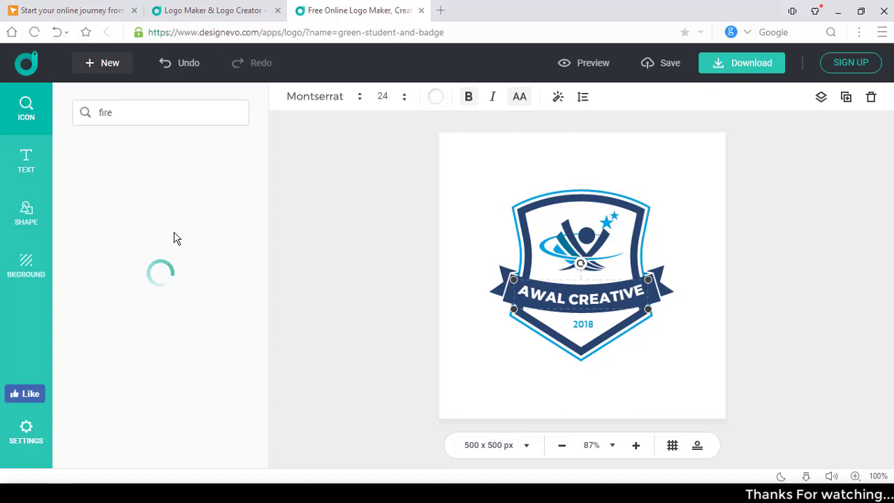
pyautogui.scroll(-10, 168, 321)
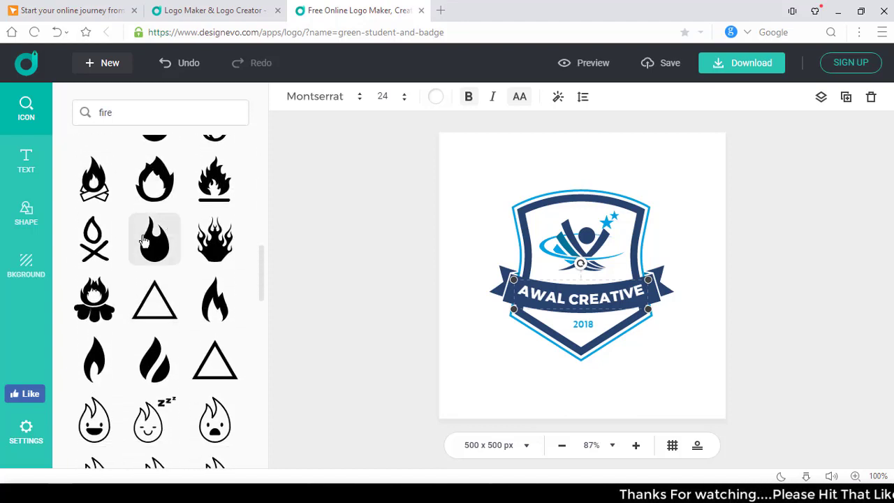
# Try placing a flame icon from the search results over the badge, and undo the change
pyautogui.moveTo(155, 180); pyautogui.dragTo(505, 236)
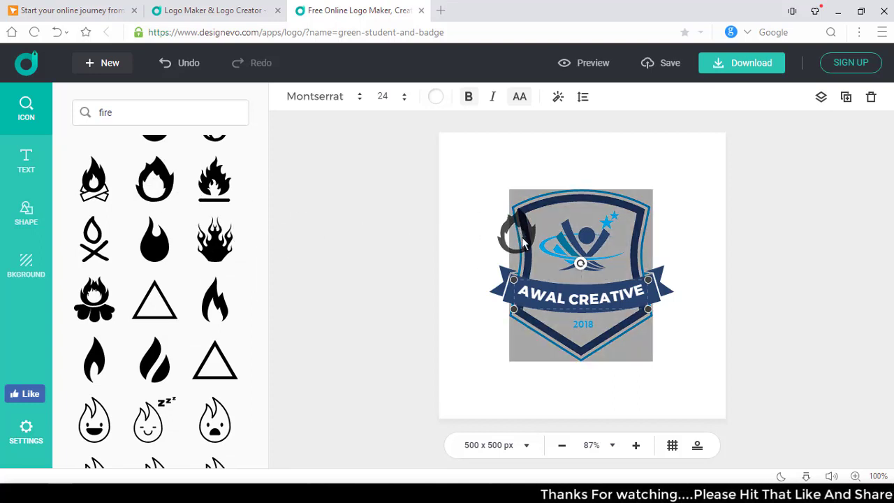
pyautogui.moveTo(531, 336); pyautogui.dragTo(385, 306)
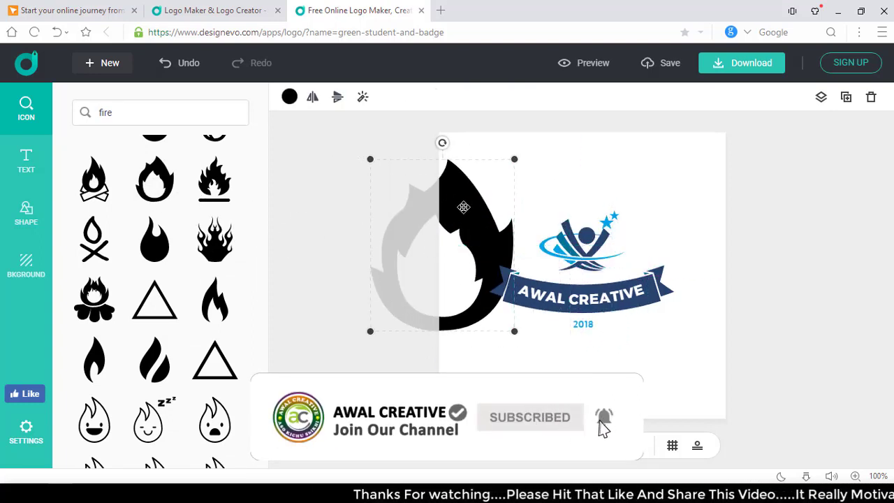
pyautogui.hotkey('ctrl', 'z')
pyautogui.hotkey('ctrl', 'z')
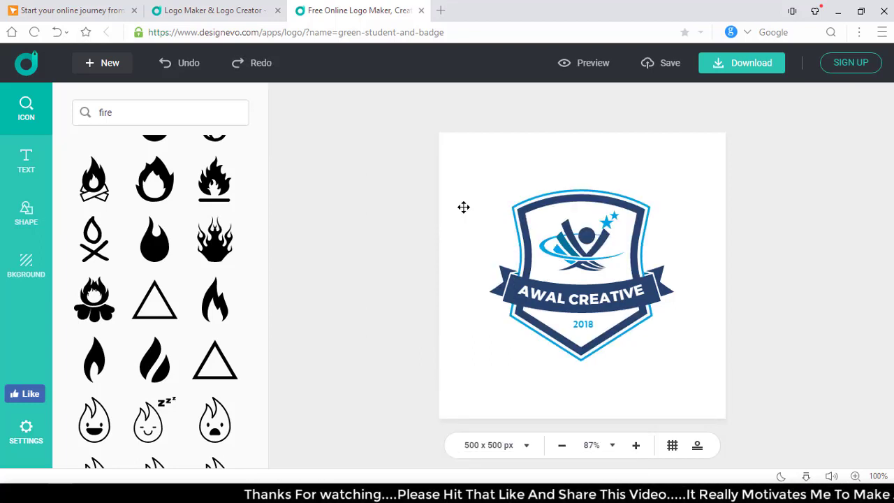
# Look through the remaining fire icons in the library
pyautogui.scroll(-10, 137, 354)
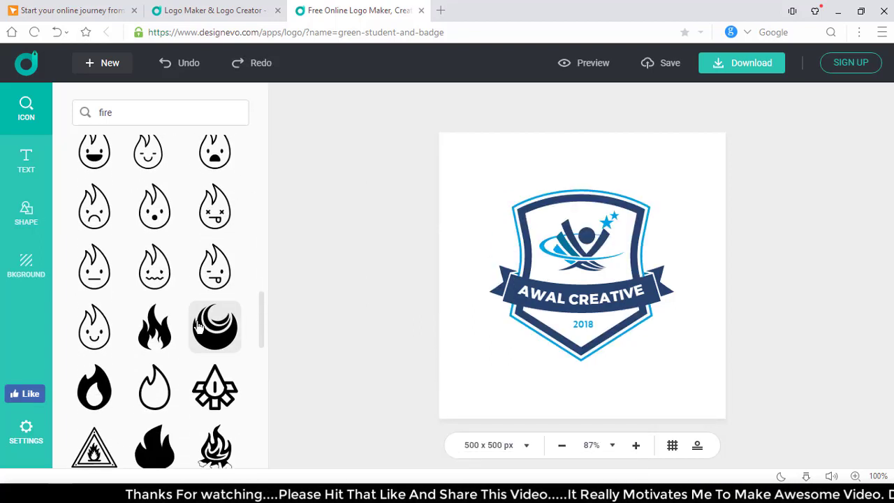
pyautogui.scroll(-6, 153, 361)
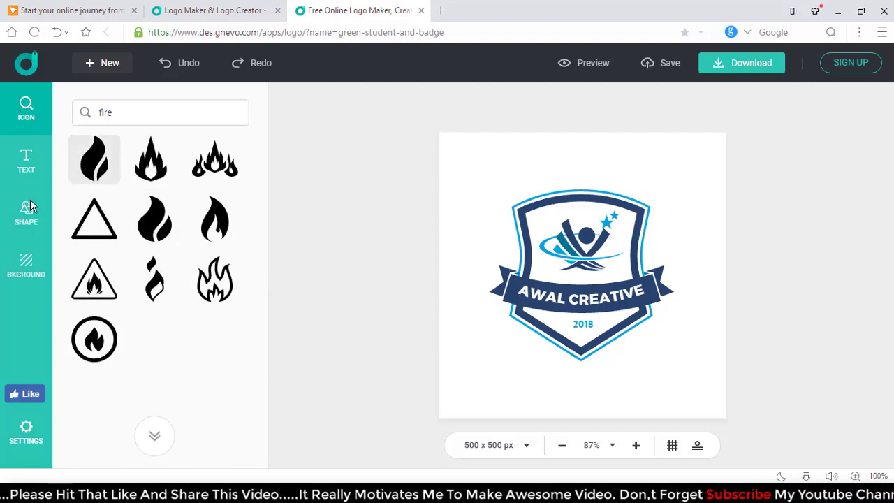
pyautogui.click(126, 114)
pyautogui.moveTo(139, 114); pyautogui.dragTo(66, 120)
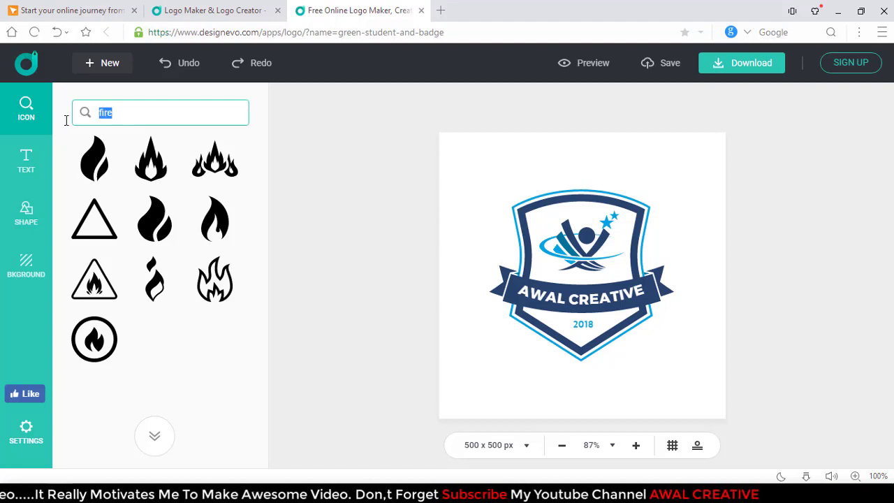
pyautogui.click(129, 118)
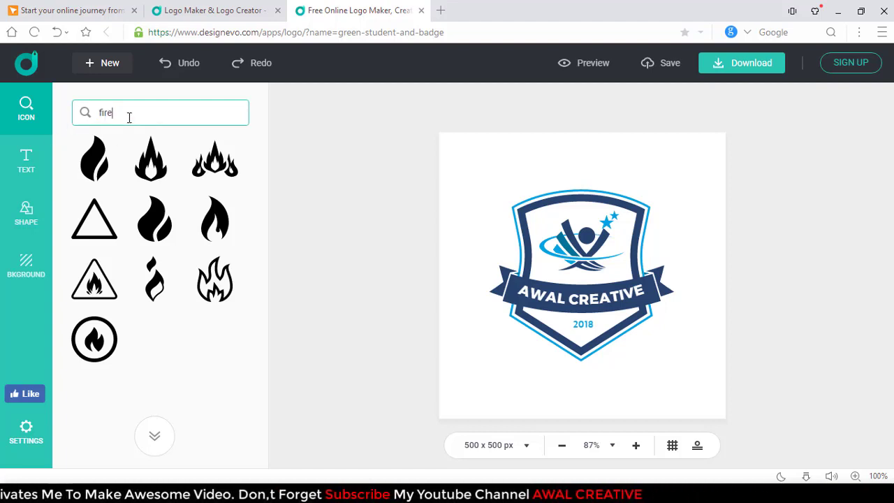
# Try the bold fonts Knewave, Fredoka One and Lalezar on the ribbon's AWAL CREATIVE text
pyautogui.click(26, 162)
pyautogui.click(26, 162)
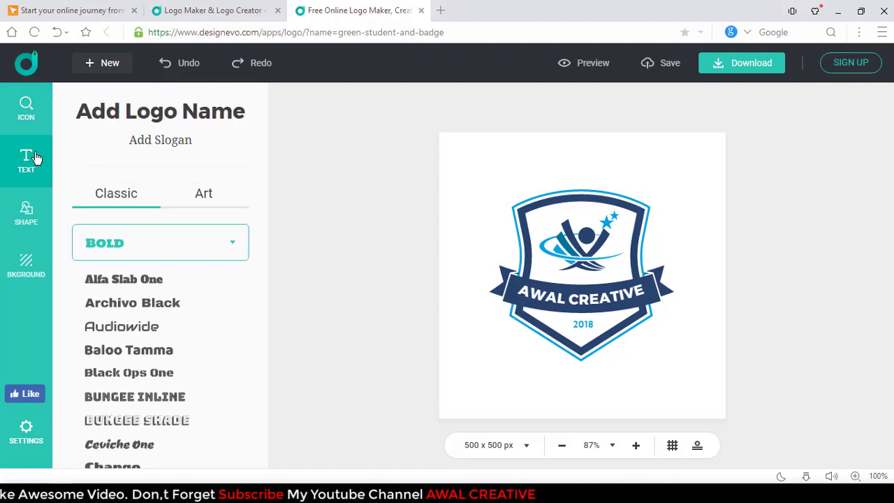
pyautogui.click(558, 297)
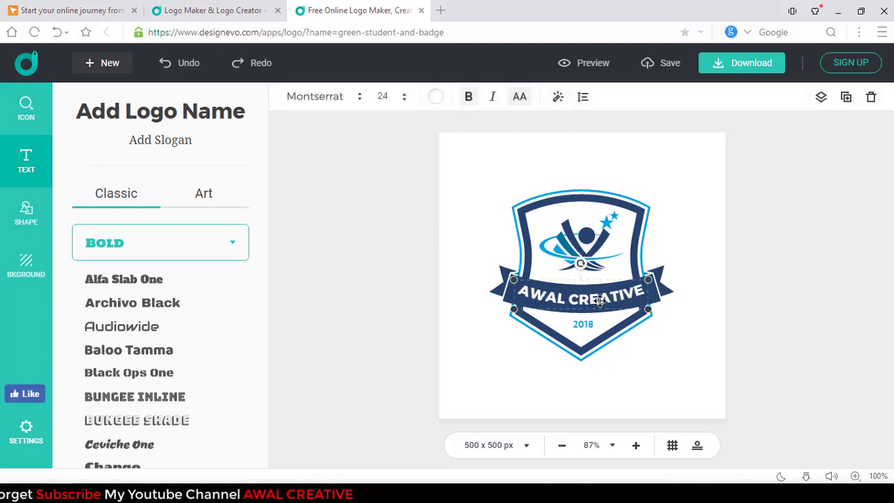
pyautogui.doubleClick(593, 304)
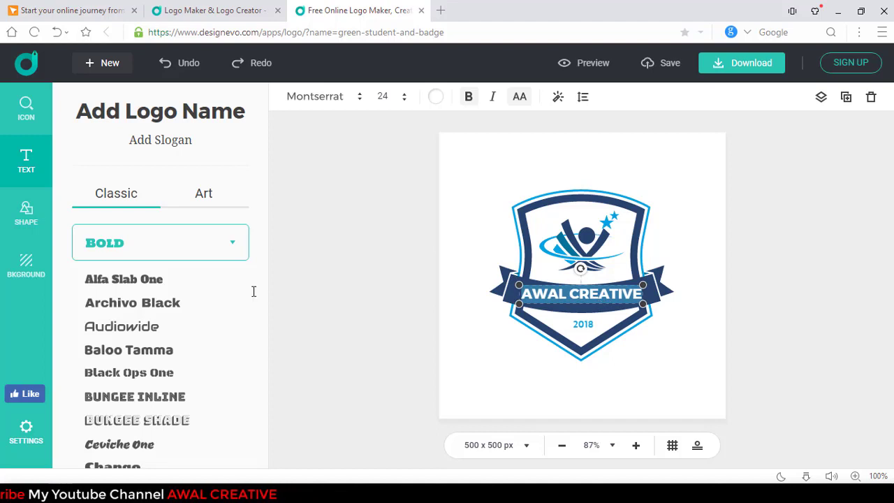
pyautogui.scroll(-2, 167, 349)
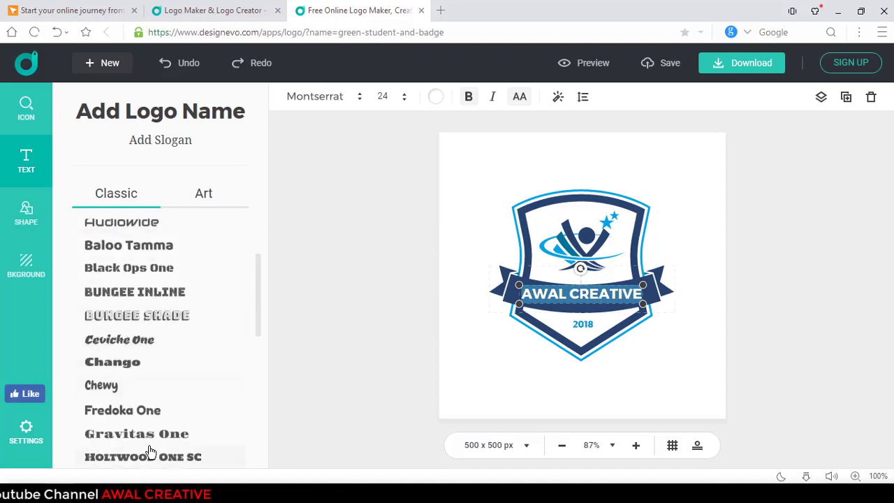
pyautogui.scroll(-2, 160, 424)
pyautogui.click(104, 378)
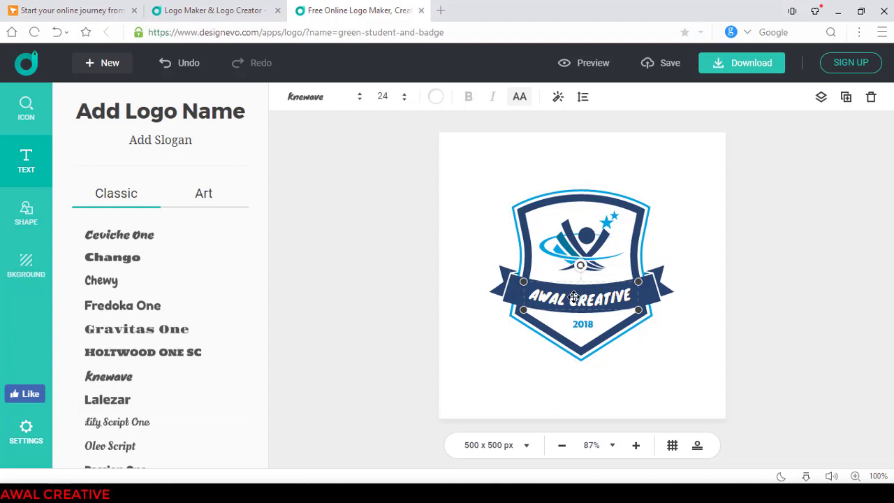
pyautogui.click(126, 312)
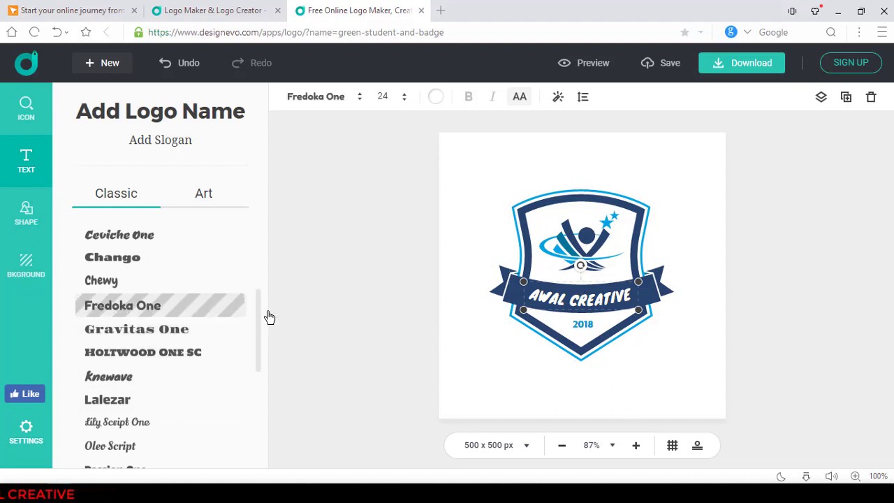
pyautogui.scroll(-2, 187, 360)
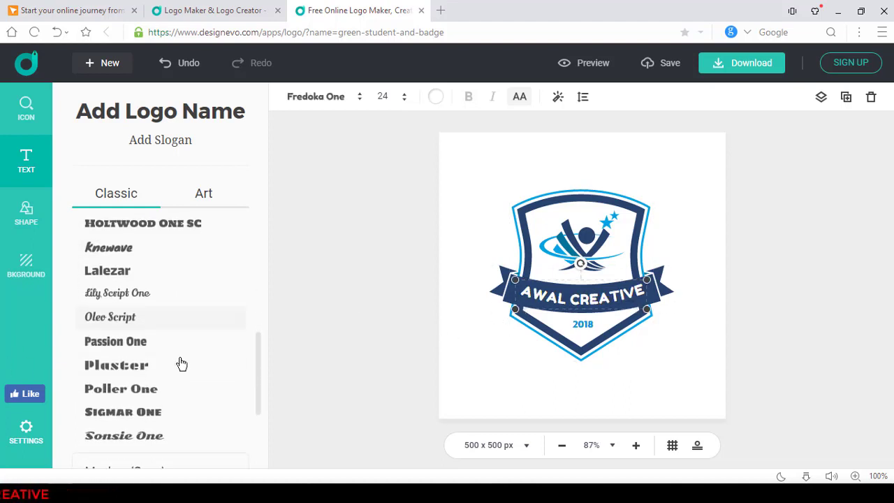
pyautogui.click(105, 270)
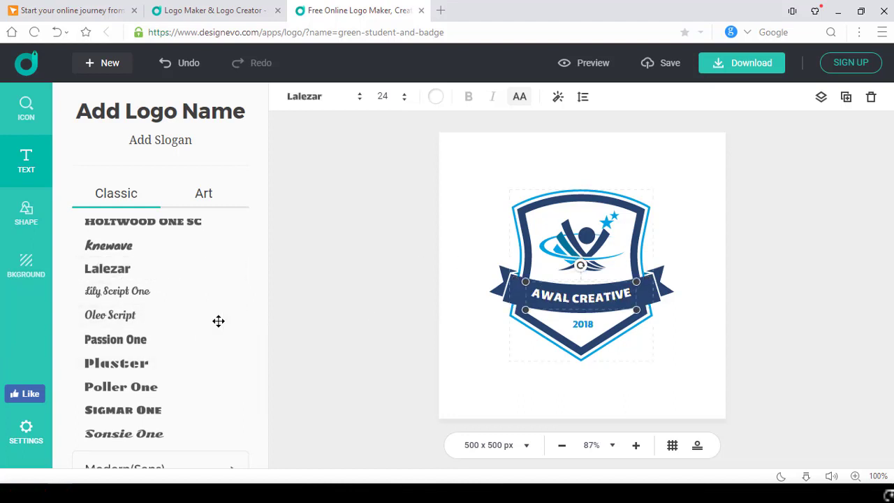
# Apply the Modern(Sans) font Fugaz One to the AWAL CREATIVE text and enlarge it to size 26
pyautogui.scroll(-2, 171, 371)
pyautogui.click(104, 352)
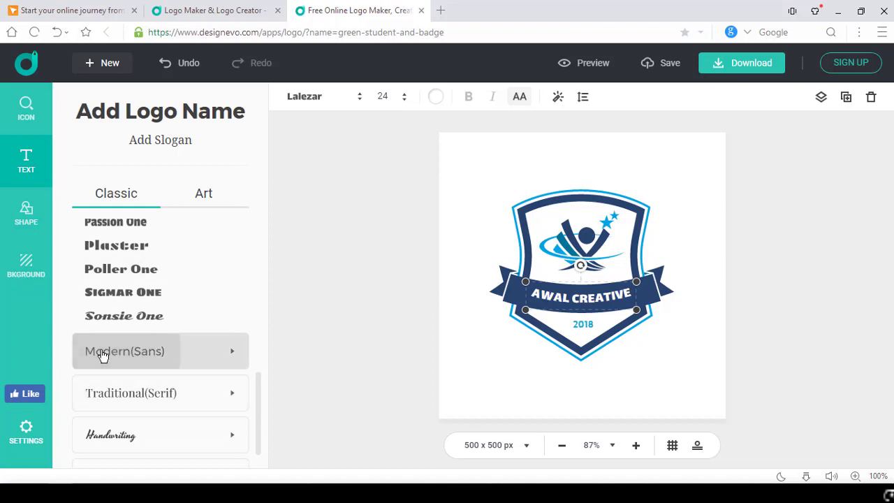
pyautogui.click(98, 298)
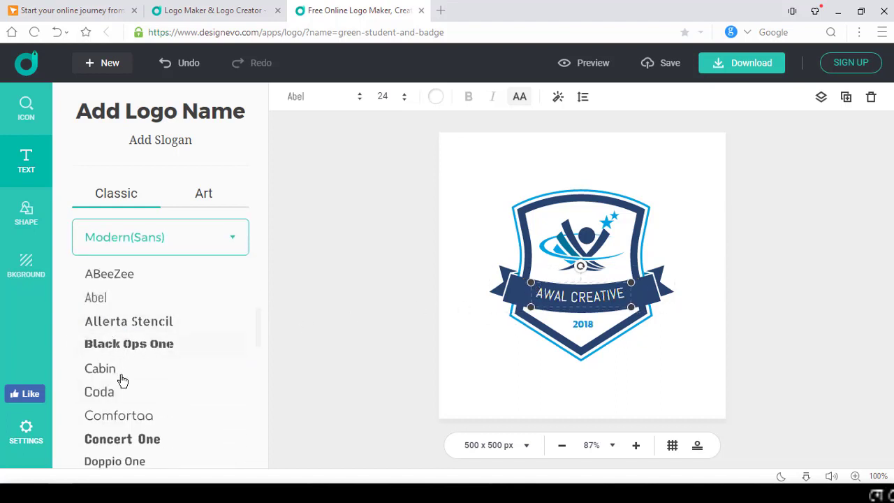
pyautogui.scroll(-2, 122, 374)
pyautogui.click(104, 400)
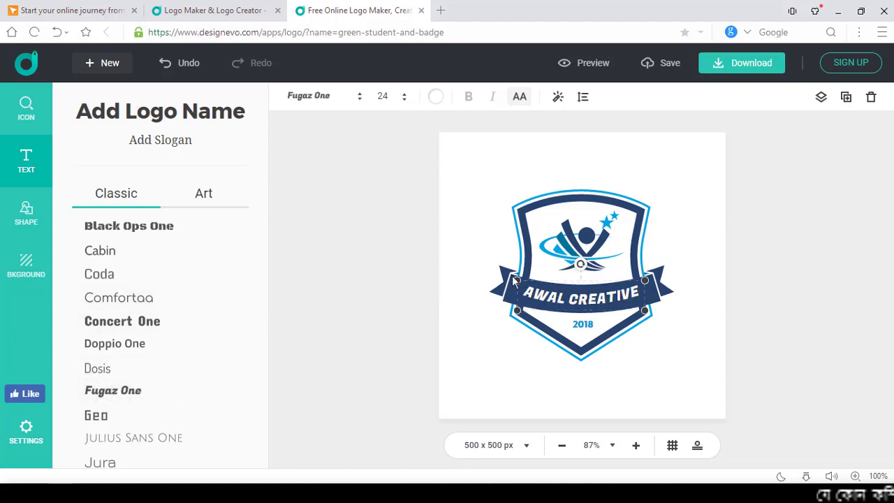
pyautogui.moveTo(515, 280); pyautogui.dragTo(504, 278)
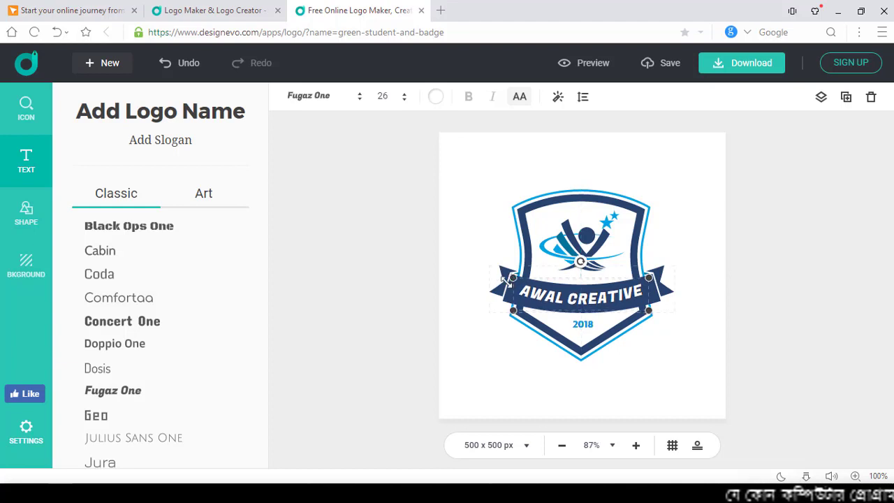
pyautogui.click(789, 354)
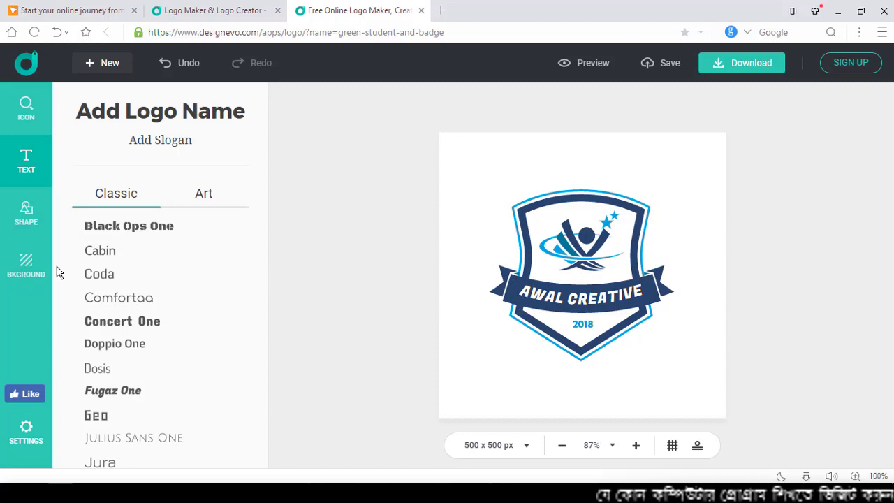
# Look through the available badge shapes in the shape library
pyautogui.click(29, 227)
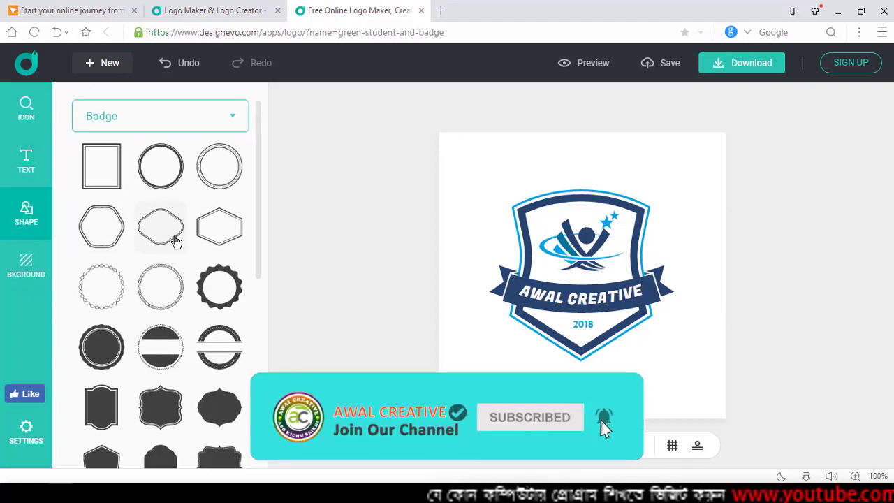
pyautogui.scroll(-5, 175, 233)
pyautogui.scroll(-6, 185, 326)
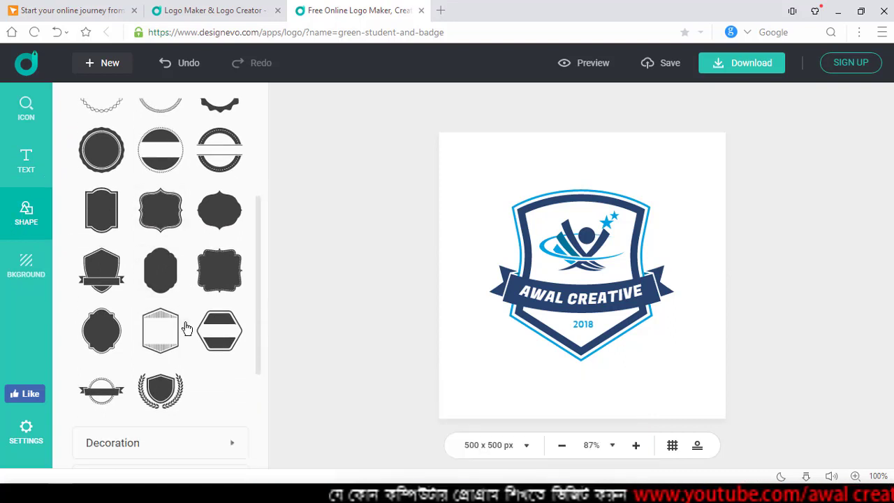
pyautogui.scroll(1, 167, 276)
pyautogui.scroll(-1, 178, 296)
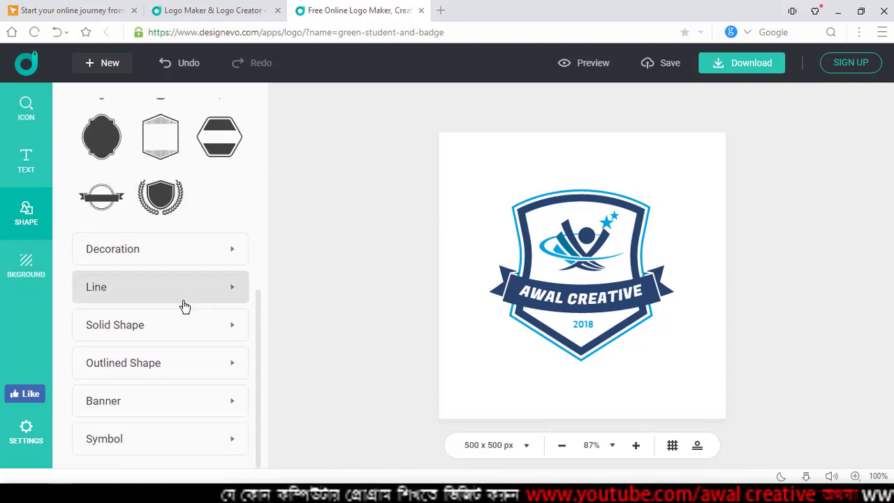
pyautogui.scroll(2, 185, 279)
pyautogui.scroll(3, 180, 159)
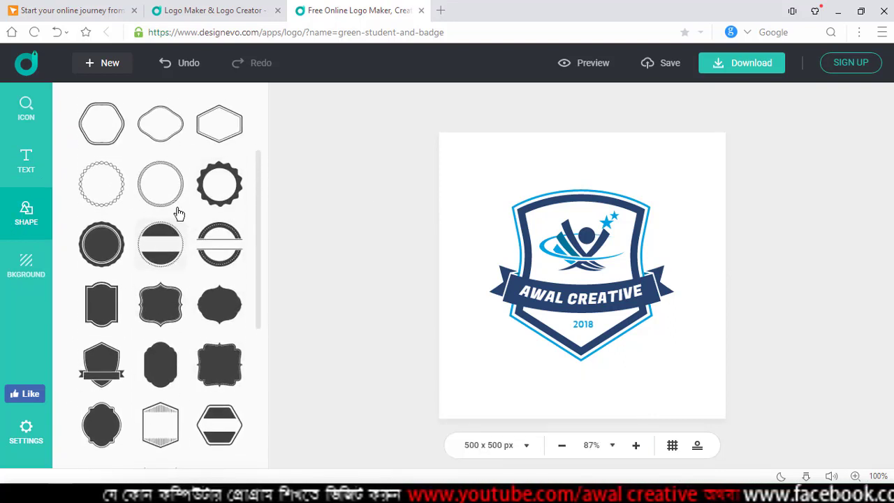
pyautogui.scroll(-4, 138, 375)
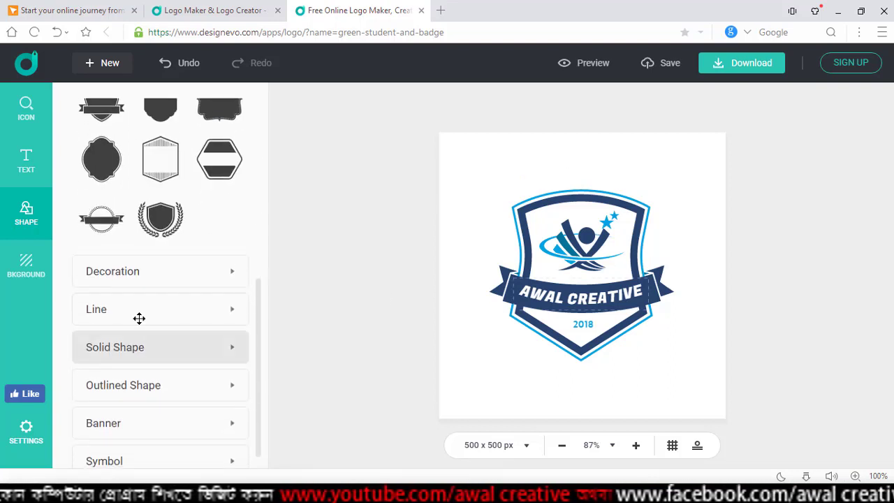
# Look through the decoration, solid, outlined and symbol categories of the shape library
pyautogui.click(225, 272)
pyautogui.scroll(-8, 178, 346)
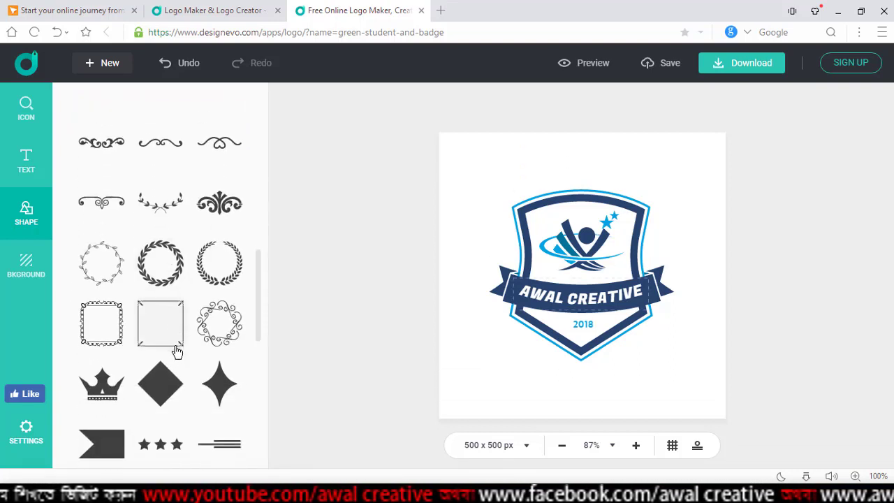
pyautogui.scroll(-3, 193, 335)
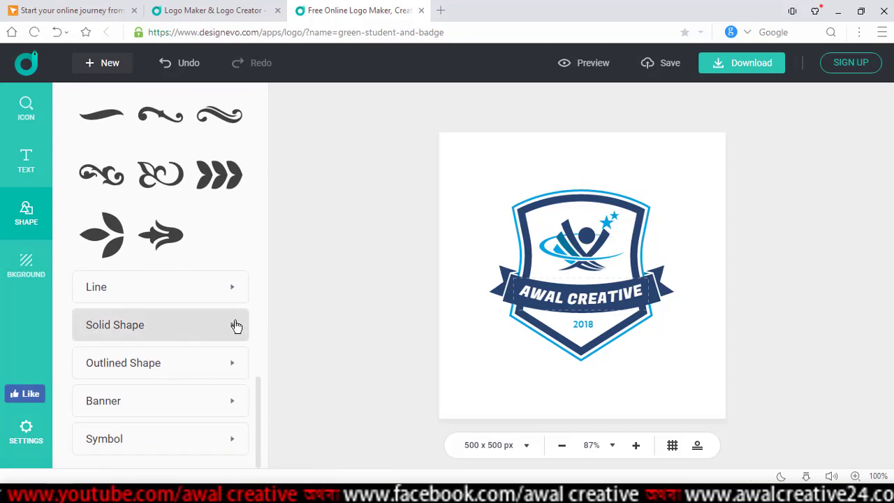
pyautogui.click(228, 339)
pyautogui.scroll(-6, 227, 338)
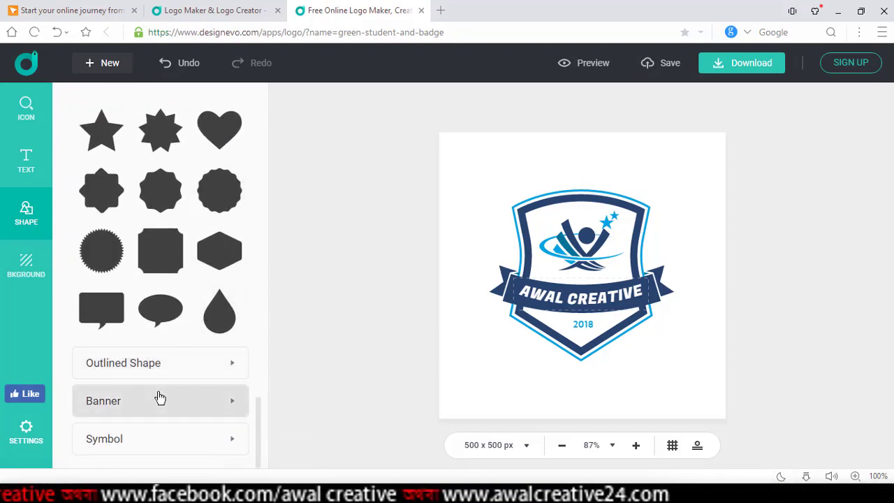
pyautogui.click(228, 371)
pyautogui.scroll(-5, 205, 424)
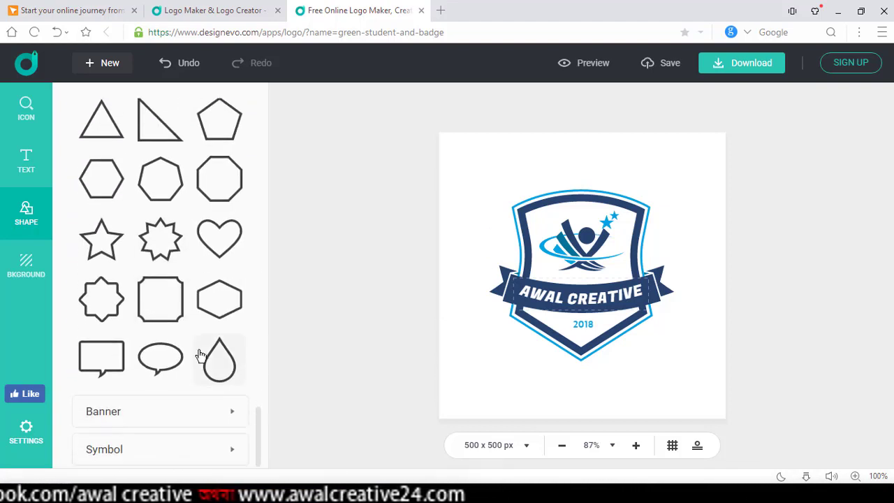
pyautogui.click(224, 437)
pyautogui.scroll(-3, 197, 400)
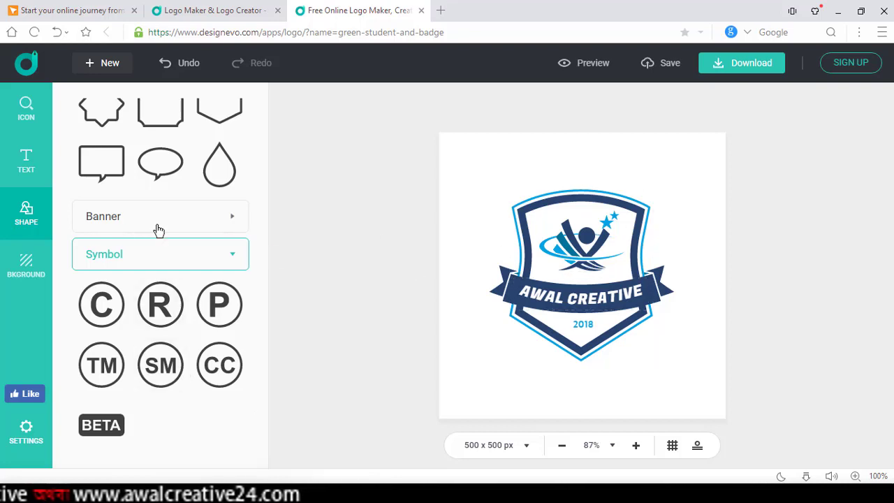
# Try several document and solid colors as the logo background, finishing with light red
pyautogui.click(33, 277)
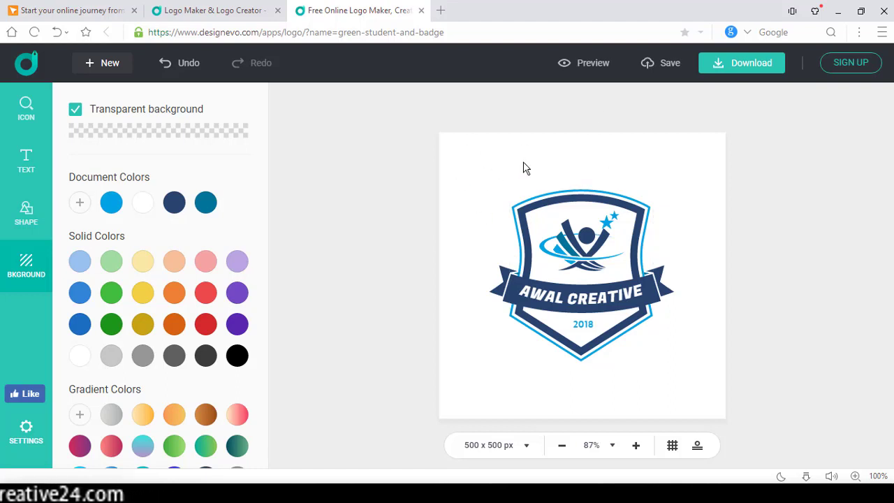
pyautogui.click(111, 204)
pyautogui.click(207, 190)
pyautogui.click(203, 246)
pyautogui.click(163, 247)
pyautogui.click(145, 311)
pyautogui.click(170, 313)
pyautogui.click(207, 314)
pyautogui.click(207, 285)
# Give the logo background a custom vertical gradient starting from dark brown 2D1D04 and fading to tan
pyautogui.scroll(-1, 157, 339)
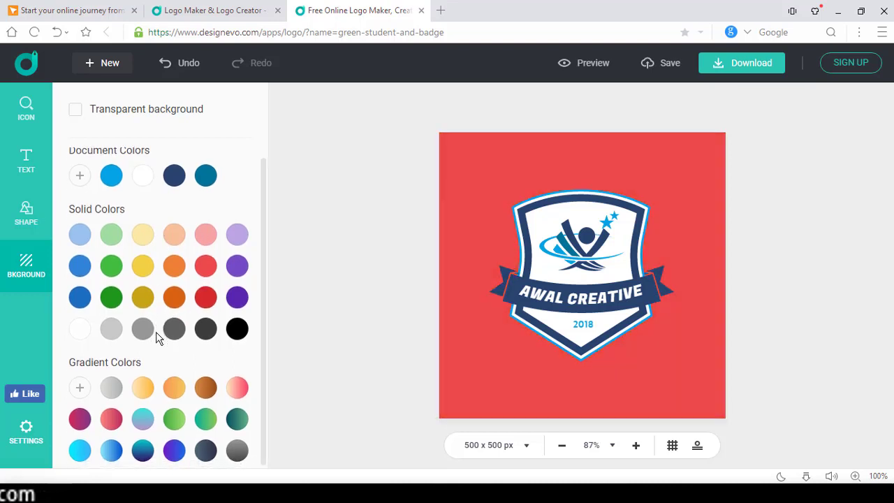
pyautogui.click(81, 388)
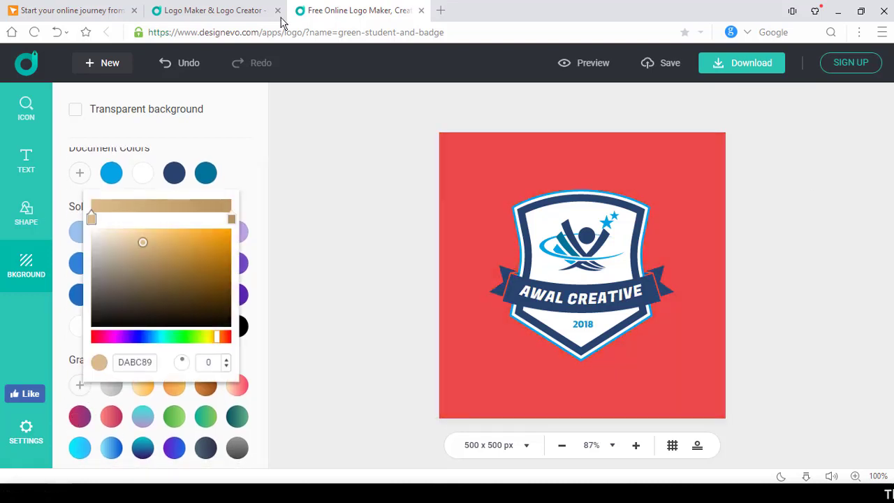
pyautogui.moveTo(95, 273)
pyautogui.mouseDown()
pyautogui.moveTo(200, 277)
pyautogui.moveTo(218, 308)
pyautogui.mouseUp()
pyautogui.click(264, 209)
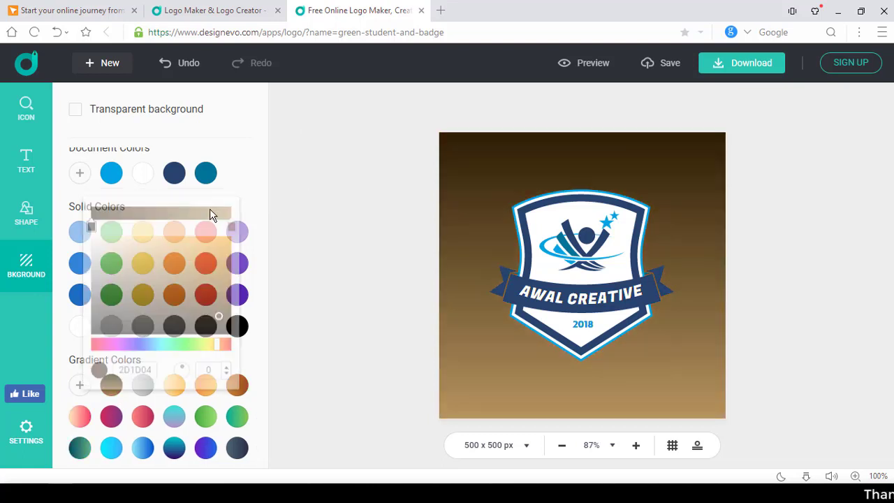
# Try white and dark teal from the document colors as the logo background
pyautogui.click(79, 173)
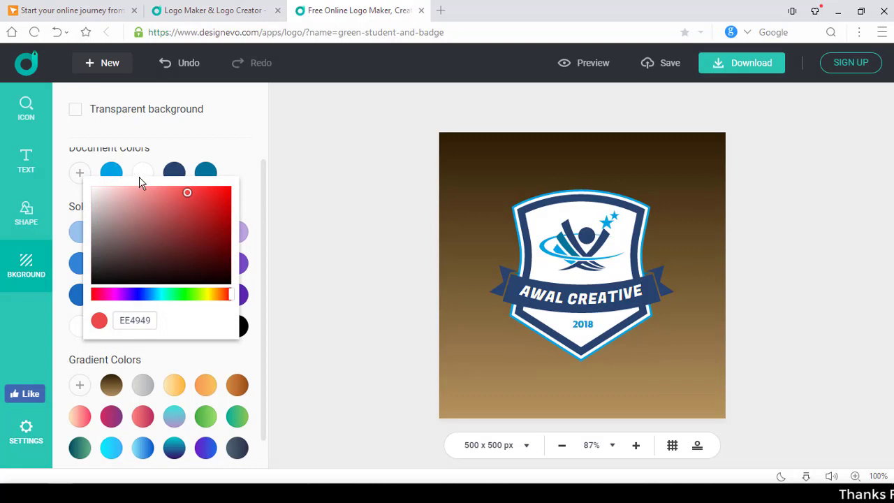
pyautogui.click(142, 174)
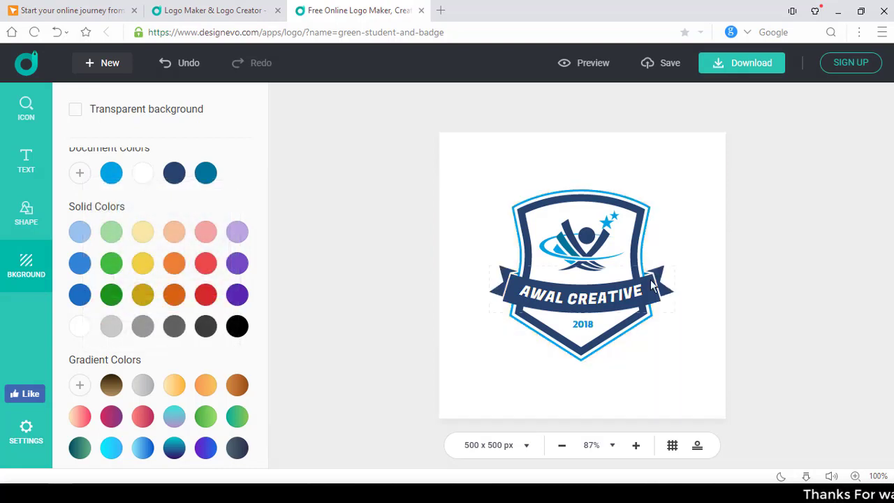
pyautogui.click(539, 203)
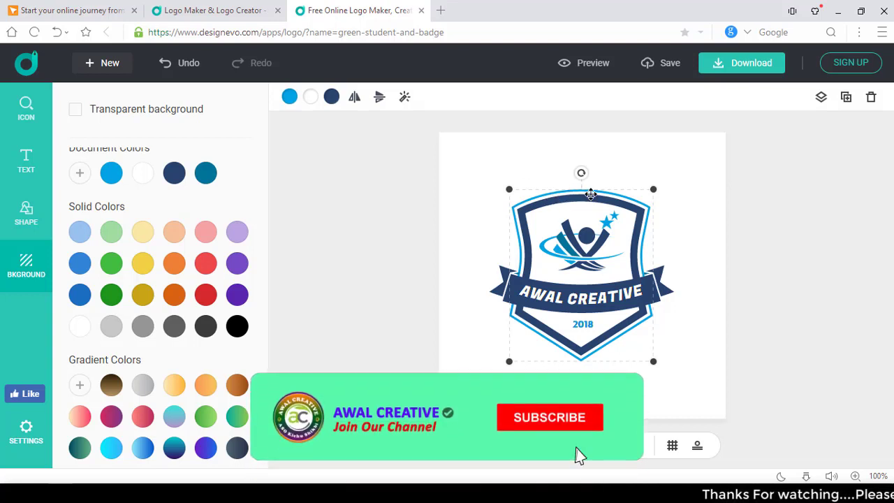
pyautogui.click(583, 231)
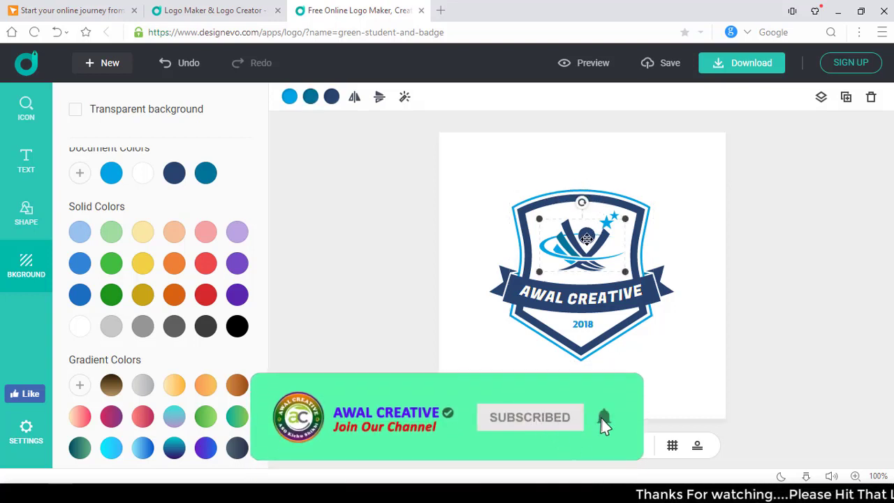
pyautogui.click(205, 174)
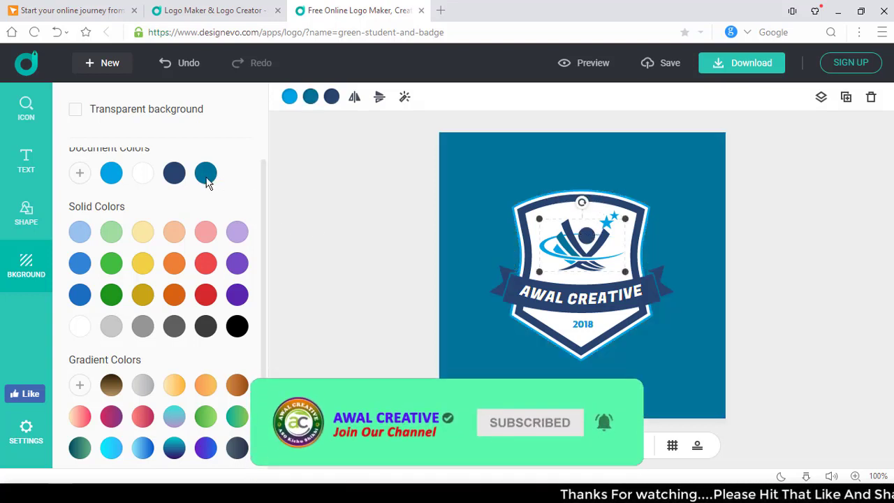
# Recolor the teal part of the person icon dark red and nudge the icon slightly down within the shield
pyautogui.moveTo(571, 235); pyautogui.dragTo(573, 236)
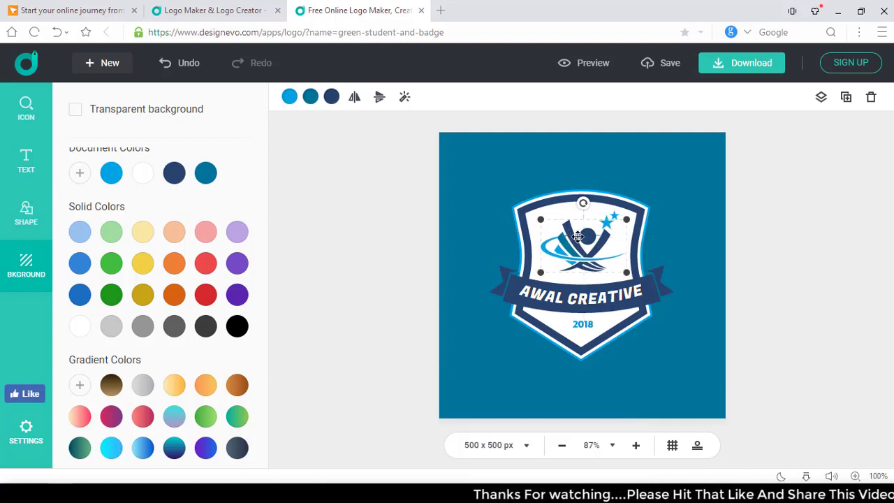
pyautogui.click(330, 98)
pyautogui.click(360, 229)
pyautogui.click(394, 231)
pyautogui.click(413, 254)
pyautogui.click(437, 253)
pyautogui.click(413, 252)
pyautogui.click(610, 241)
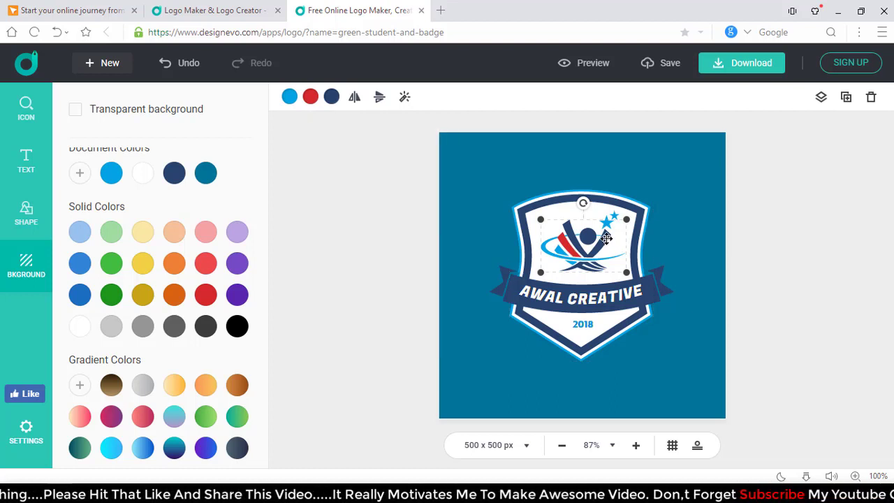
pyautogui.moveTo(606, 240); pyautogui.dragTo(606, 243)
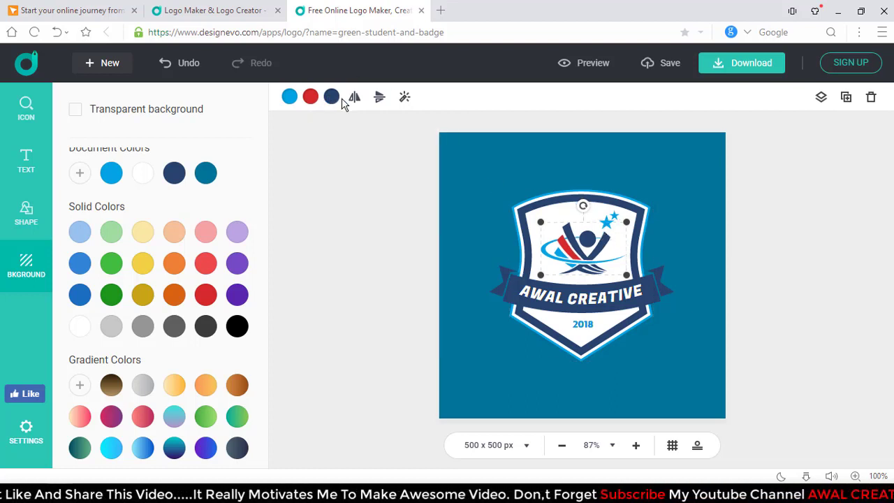
# Recolor the dark blue ribbon banner, trying solid gold before settling on the turquoise-to-blue gradient
pyautogui.click(507, 292)
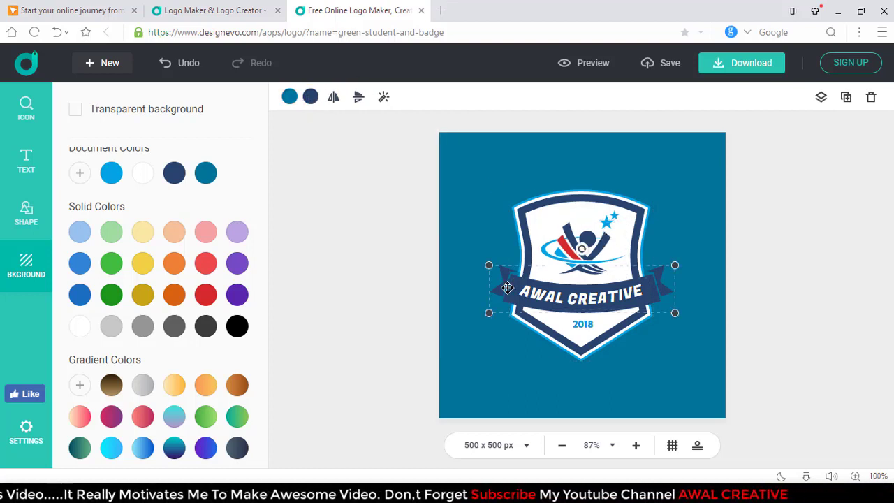
pyautogui.click(311, 97)
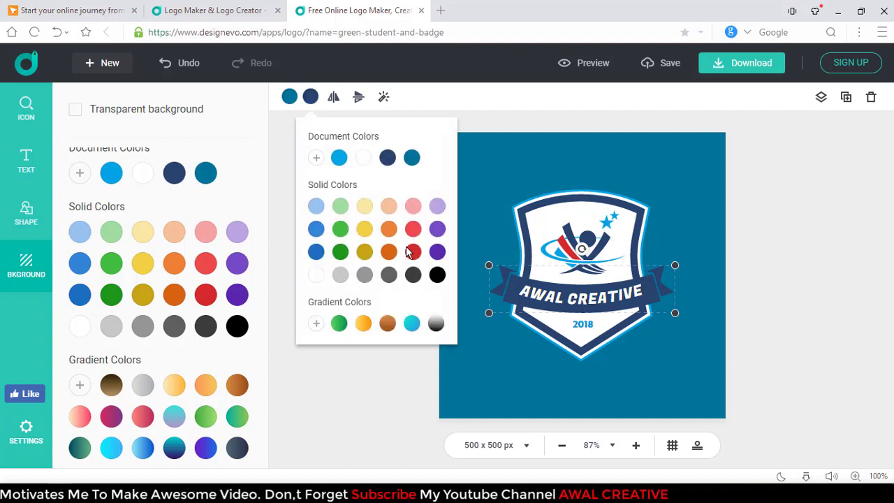
pyautogui.click(388, 253)
pyautogui.click(366, 231)
pyautogui.click(366, 253)
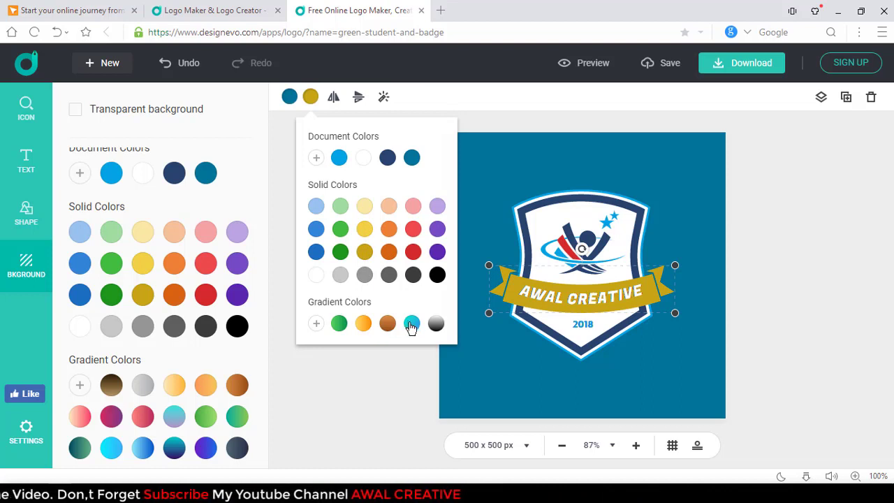
pyautogui.click(411, 324)
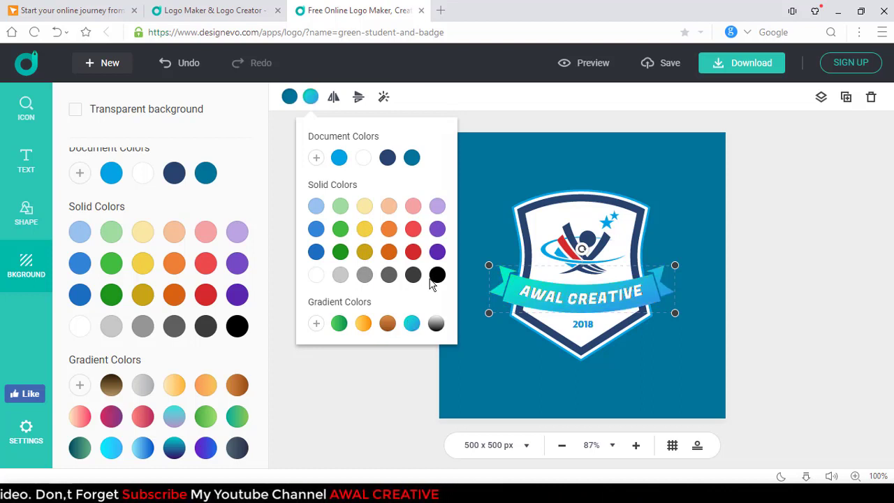
# Set the logo background to white from the document colors
pyautogui.click(495, 156)
pyautogui.click(302, 158)
pyautogui.click(145, 176)
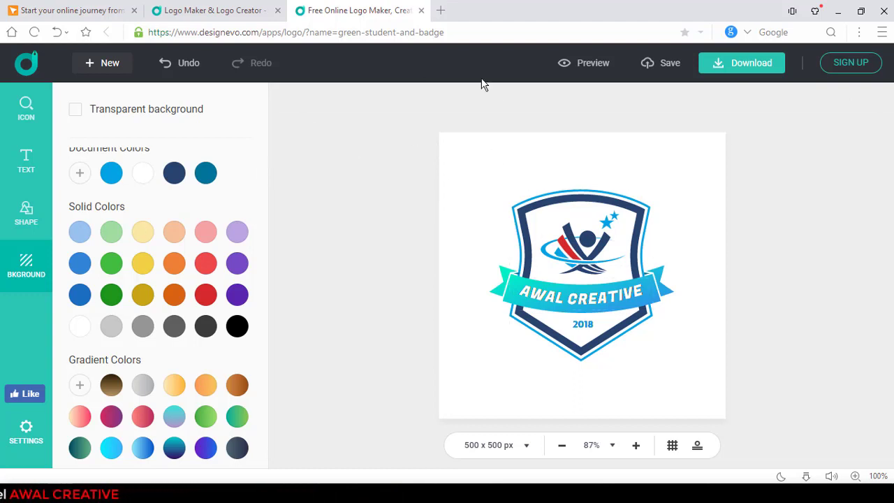
pyautogui.moveTo(549, 51)
pyautogui.mouseDown()
pyautogui.moveTo(569, 70)
pyautogui.moveTo(618, 84)
pyautogui.mouseUp()
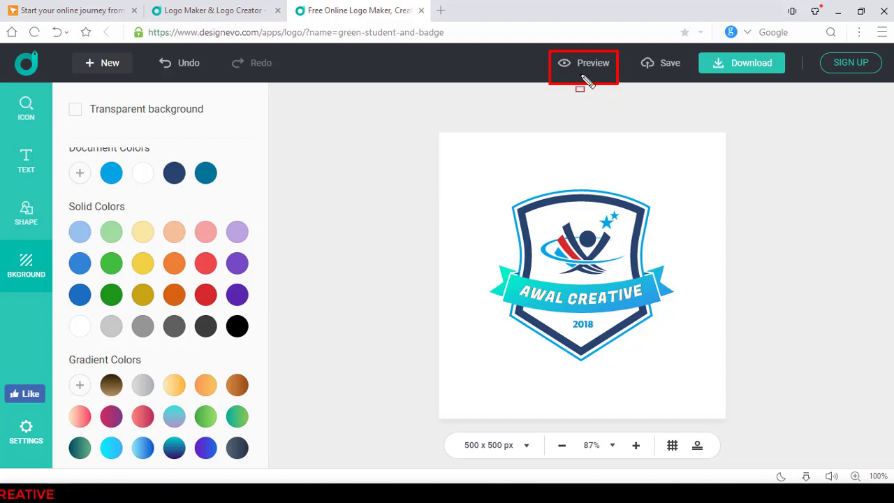
pyautogui.moveTo(631, 51); pyautogui.dragTo(685, 81)
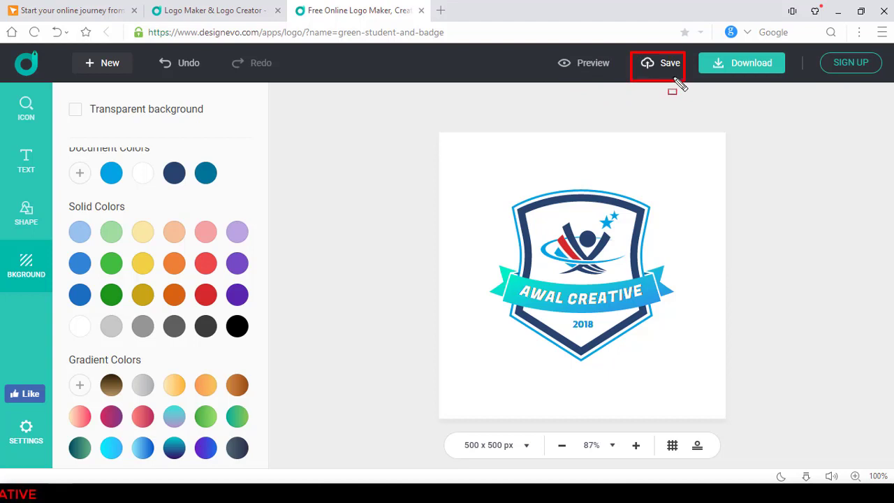
pyautogui.moveTo(696, 45); pyautogui.dragTo(798, 100)
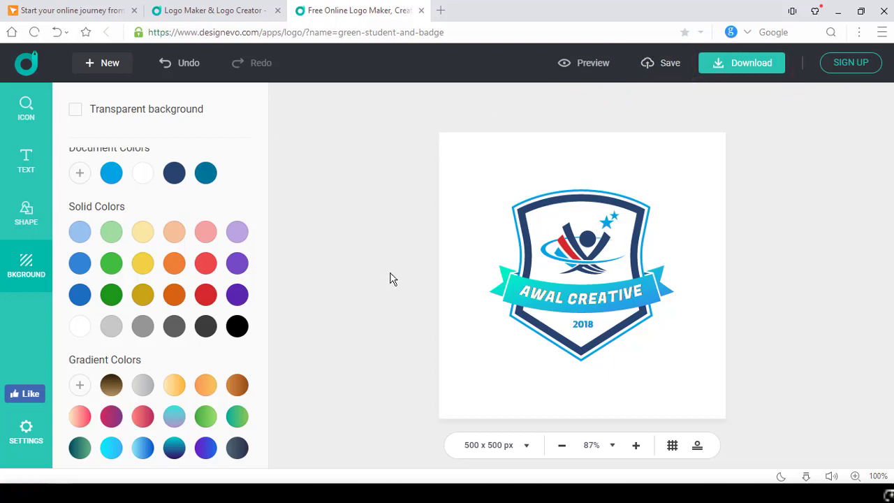
# Apply a canvas resolution of 500 x 500 px
pyautogui.click(526, 447)
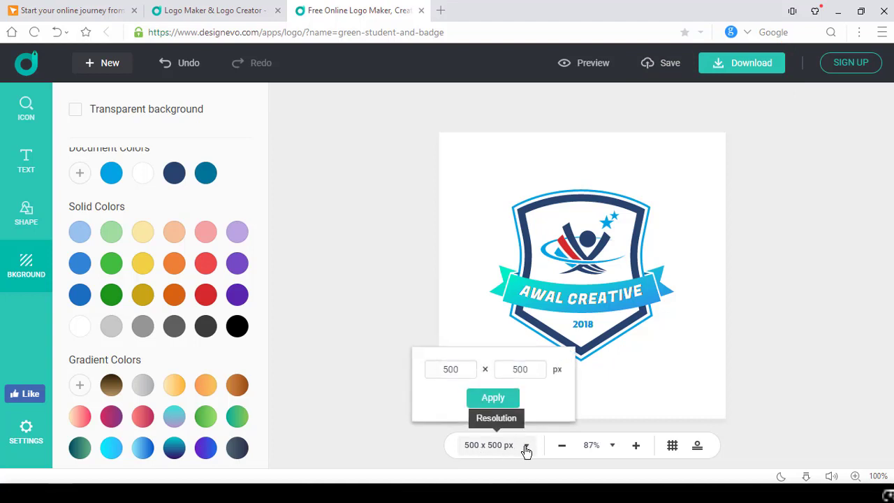
pyautogui.click(493, 400)
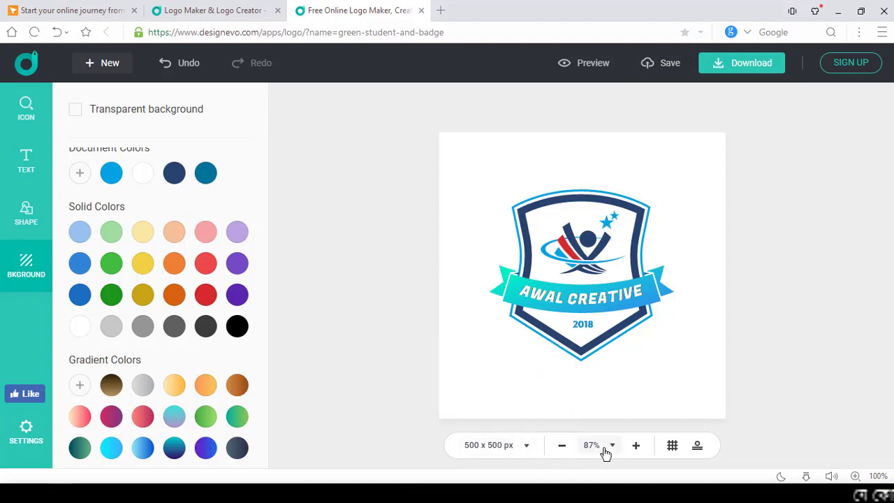
# Zoom in on the logo to inspect it up close and zoom back out to 67%
pyautogui.click(640, 447)
pyautogui.click(639, 448)
pyautogui.click(638, 450)
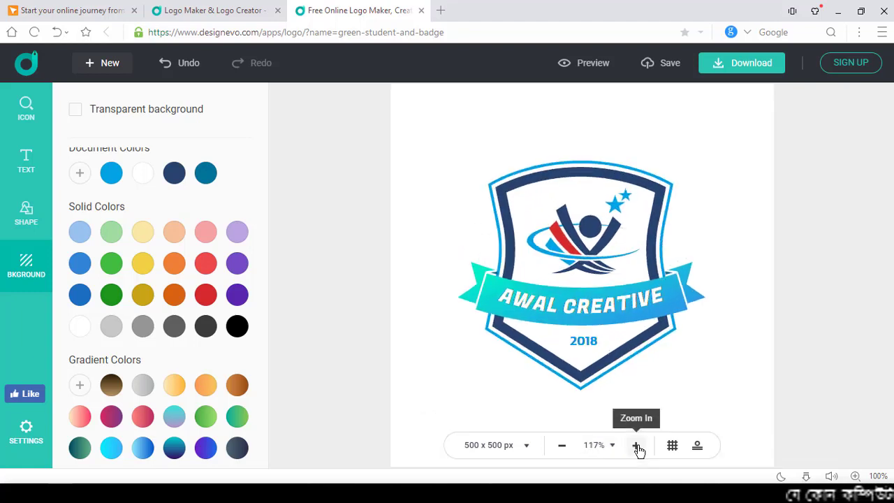
pyautogui.click(638, 451)
pyautogui.click(639, 451)
pyautogui.click(639, 451)
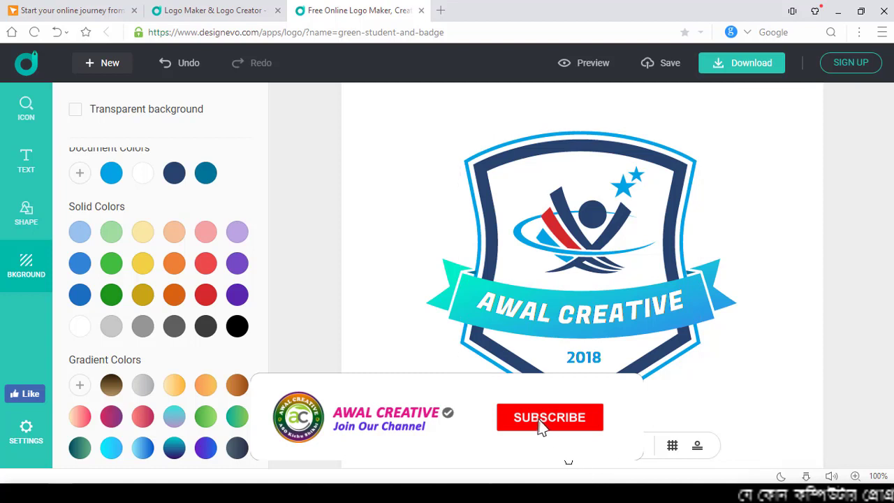
pyautogui.click(567, 451)
pyautogui.click(567, 451)
pyautogui.click(567, 451)
pyautogui.click(567, 450)
pyautogui.click(567, 451)
pyautogui.click(568, 450)
pyautogui.click(568, 450)
pyautogui.click(567, 449)
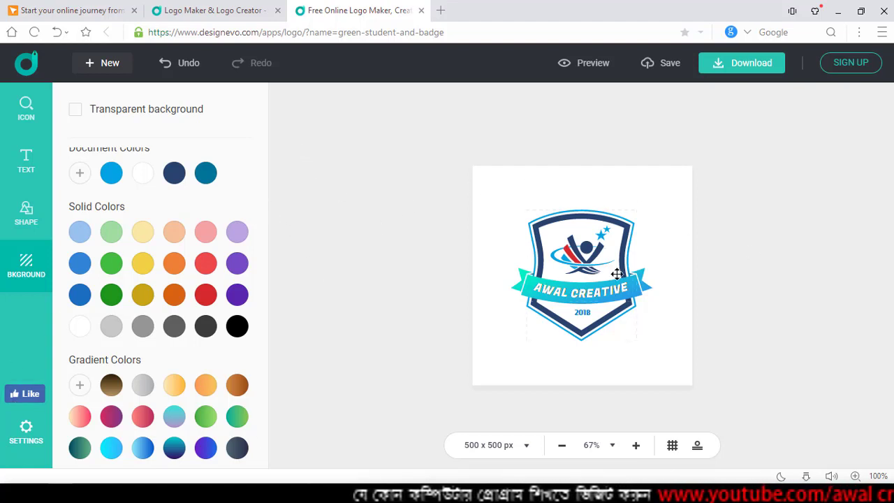
# Undo the last change to the logo document
pyautogui.click(590, 294)
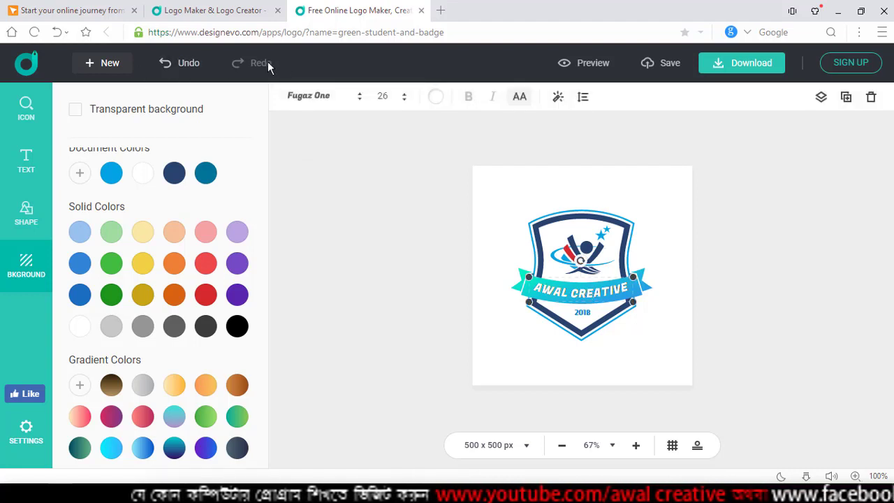
pyautogui.click(171, 63)
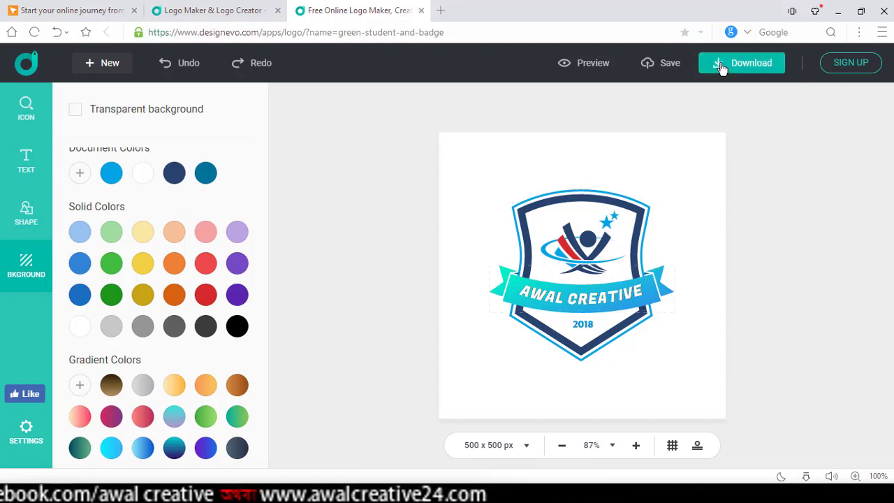
# Try to save the logo online and dismiss the account sign-up form
pyautogui.click(663, 70)
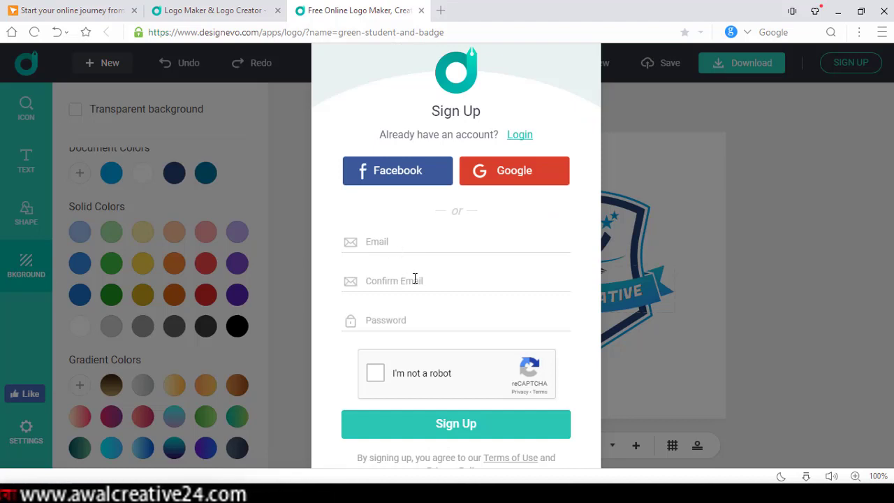
pyautogui.press('F5')
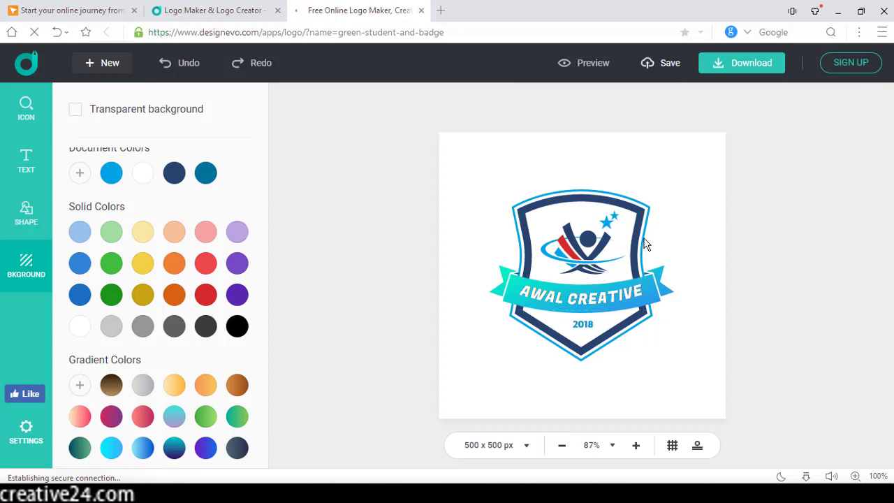
# Open the logo download page and compare the Basic and Plus plans and their included features
pyautogui.click(734, 68)
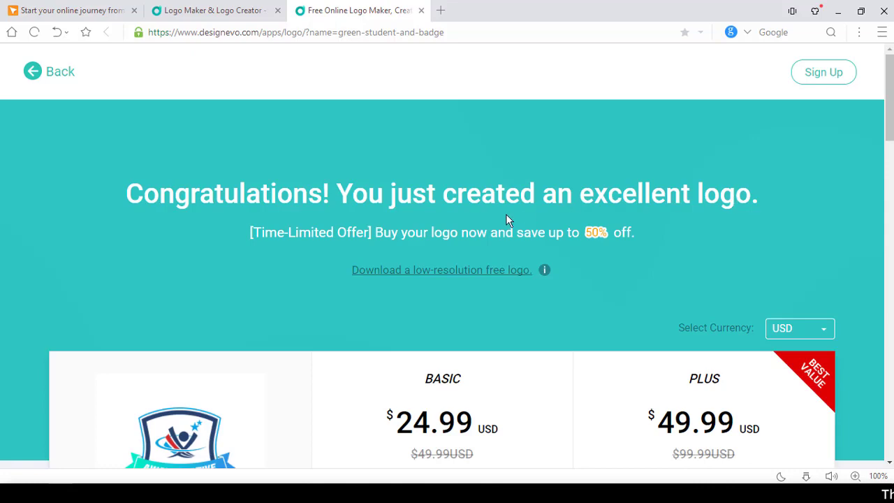
pyautogui.scroll(-1, 510, 213)
pyautogui.scroll(-2, 391, 356)
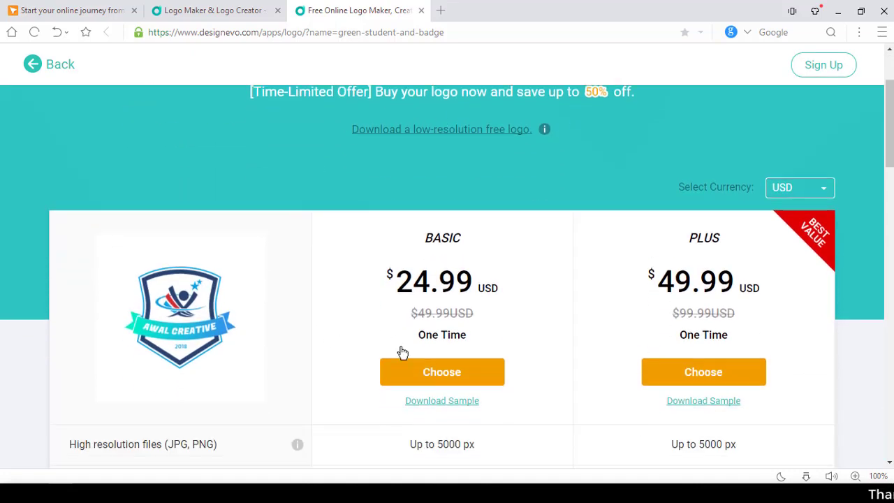
pyautogui.scroll(-1, 560, 340)
pyautogui.scroll(3, 551, 336)
pyautogui.scroll(-3, 562, 335)
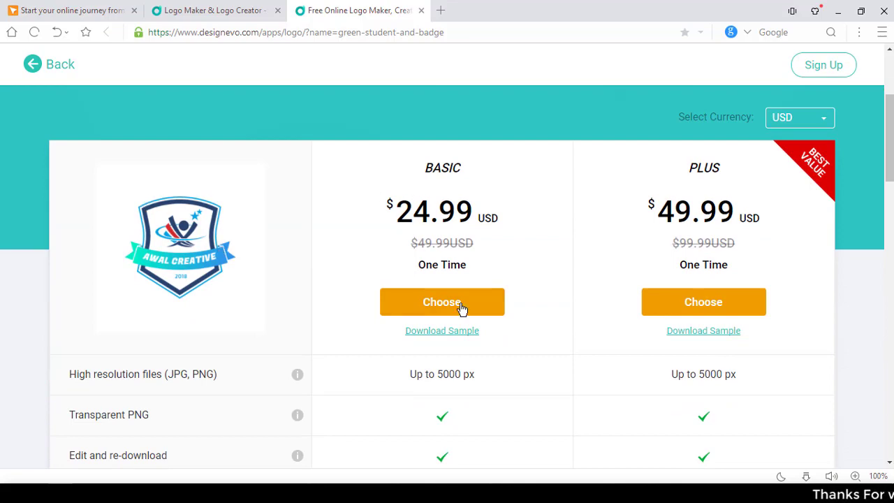
pyautogui.scroll(-3, 308, 370)
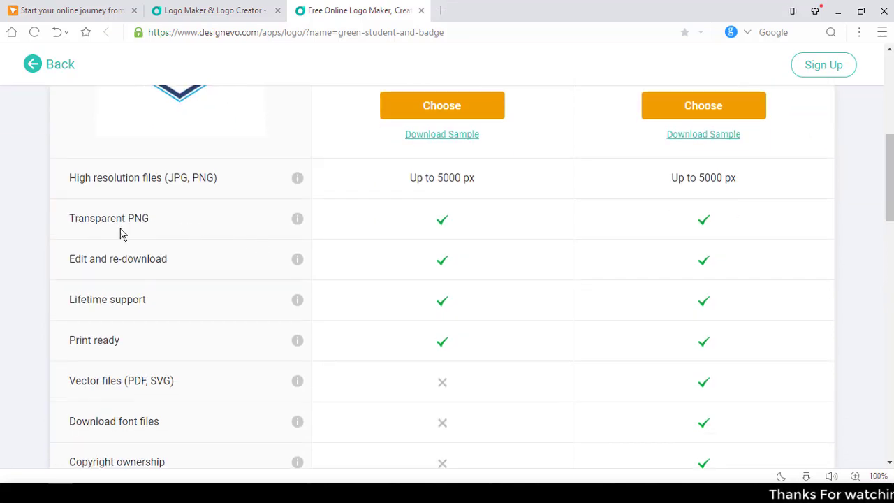
pyautogui.scroll(-3, 193, 403)
pyautogui.scroll(7, 186, 333)
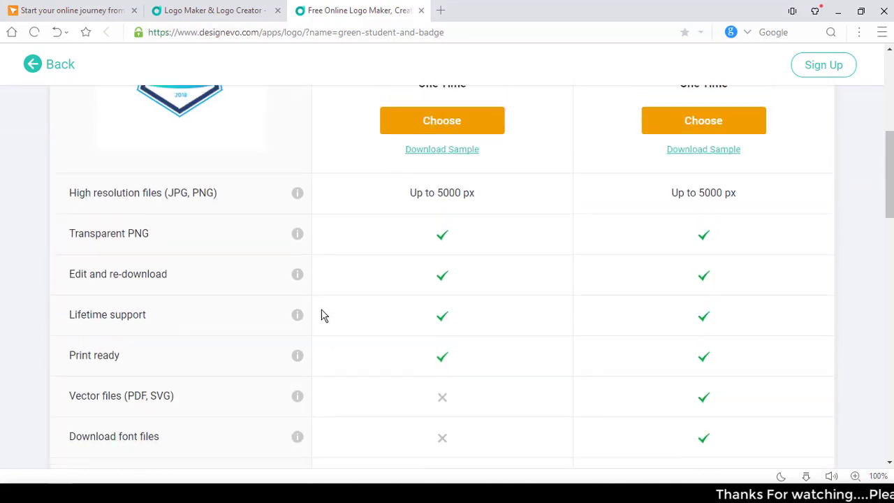
pyautogui.scroll(2, 245, 300)
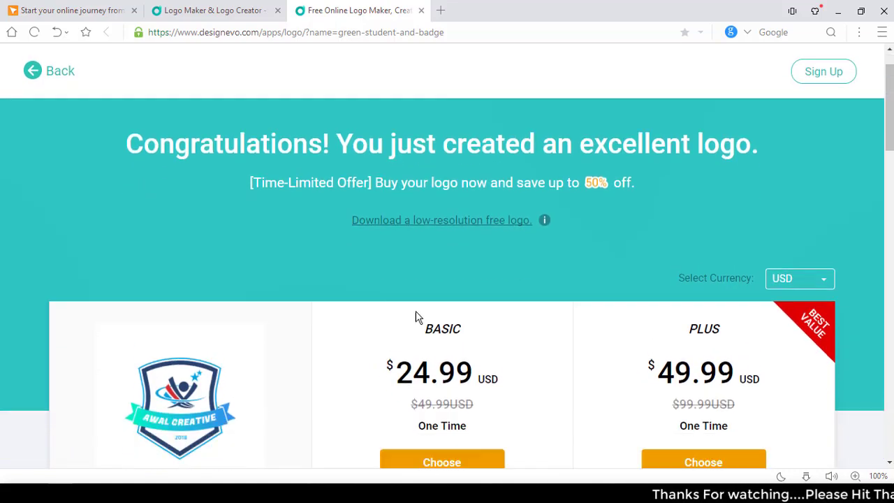
pyautogui.scroll(-8, 417, 315)
pyautogui.scroll(-7, 412, 315)
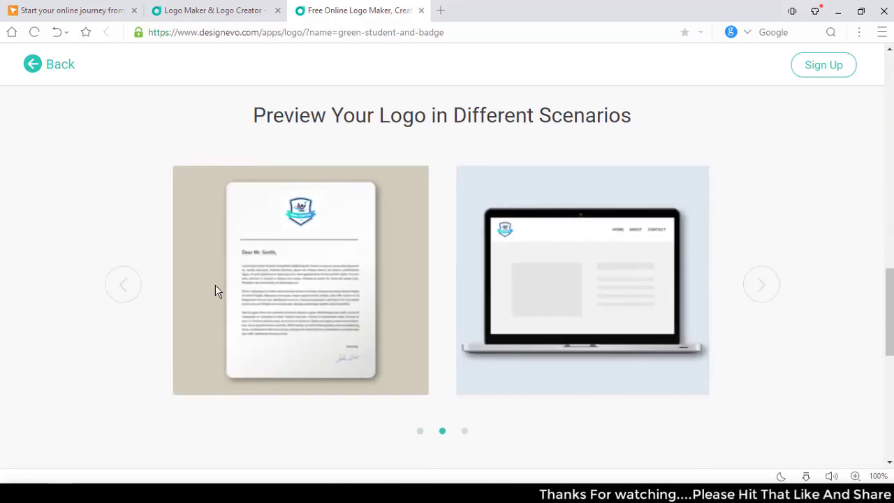
# Save the plain logo image from the scenario previews as download (7).png in the Downloads folder
pyautogui.click(125, 294)
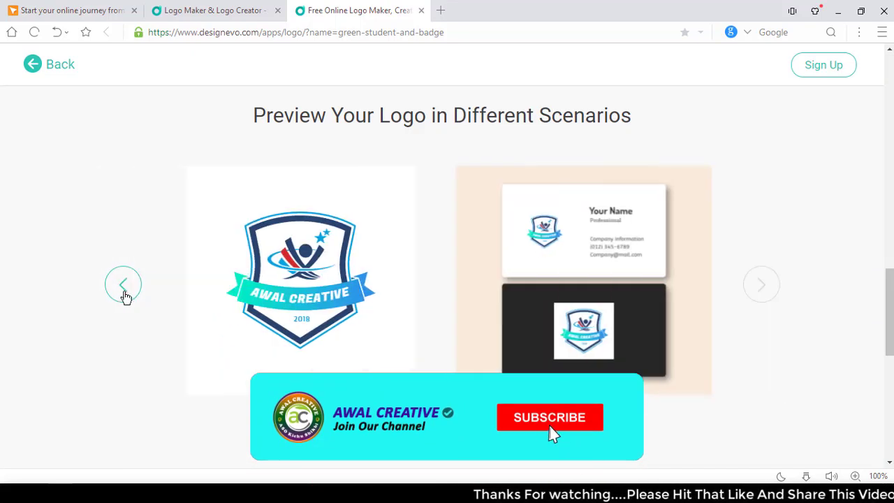
pyautogui.rightClick(284, 266)
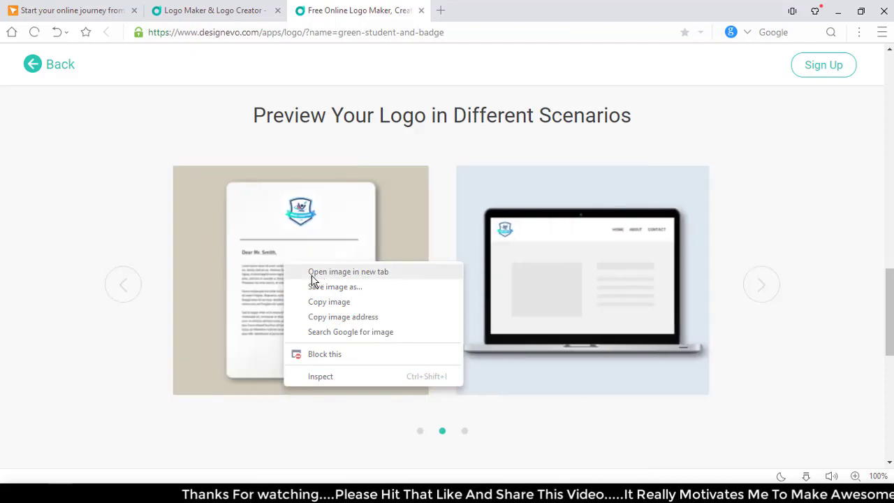
pyautogui.click(125, 289)
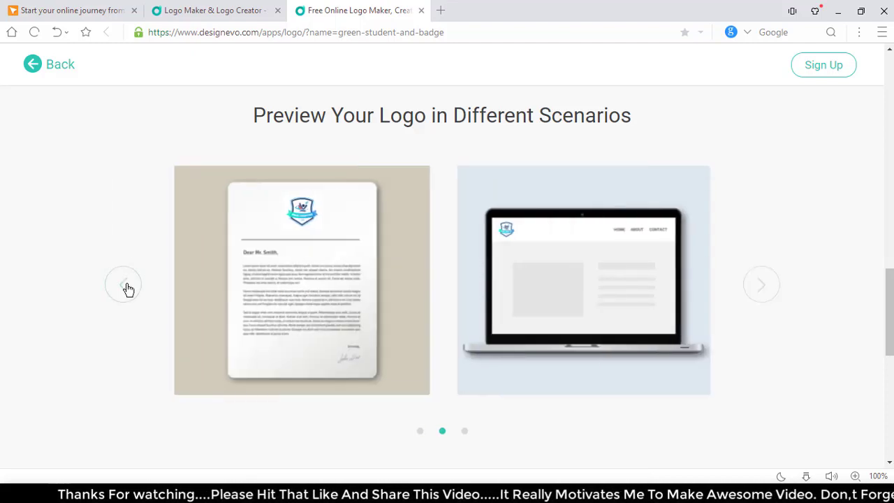
pyautogui.click(133, 284)
pyautogui.rightClick(305, 270)
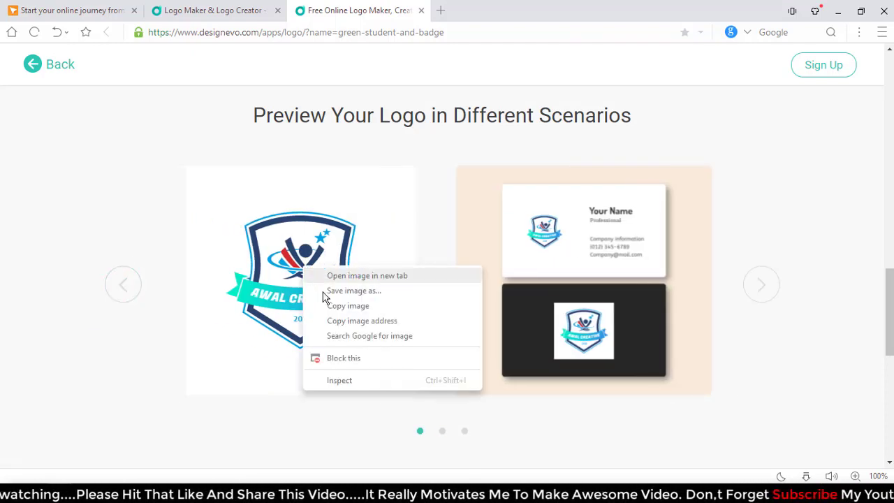
pyautogui.click(328, 291)
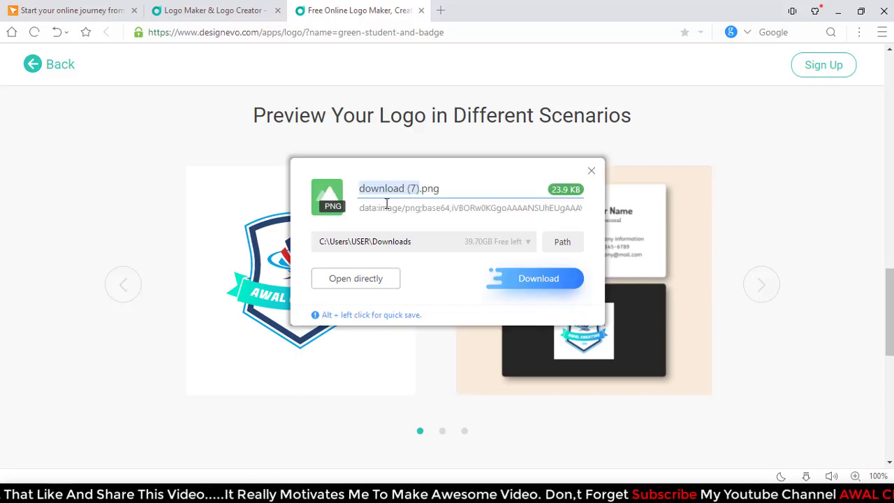
pyautogui.click(546, 277)
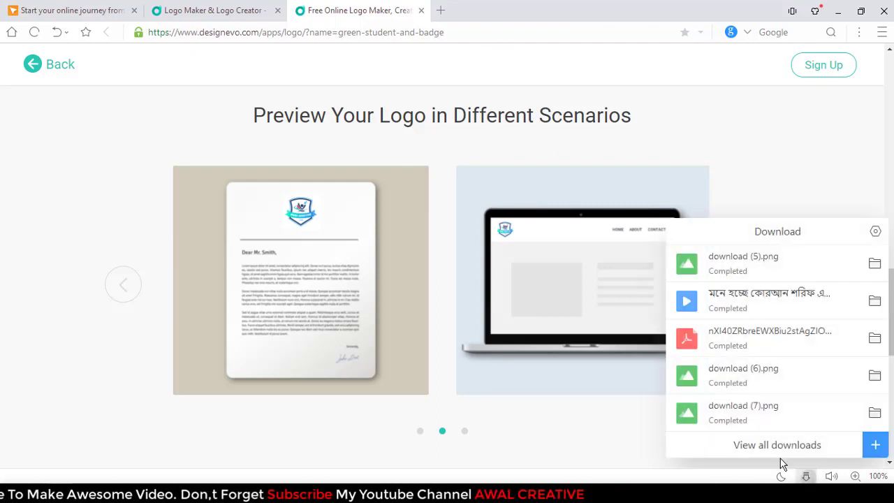
# Open the saved download (7).png from the downloads list to check it, and close the image viewer and downloads page
pyautogui.click(806, 476)
pyautogui.click(658, 149)
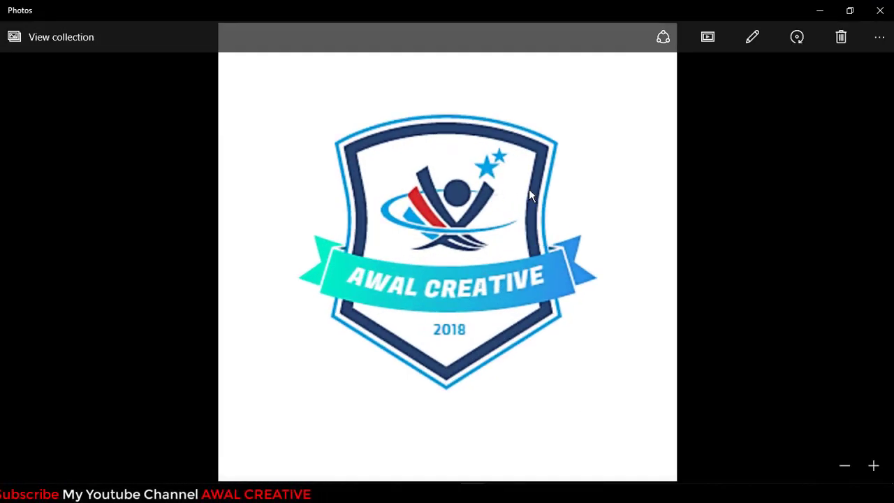
pyautogui.click(879, 10)
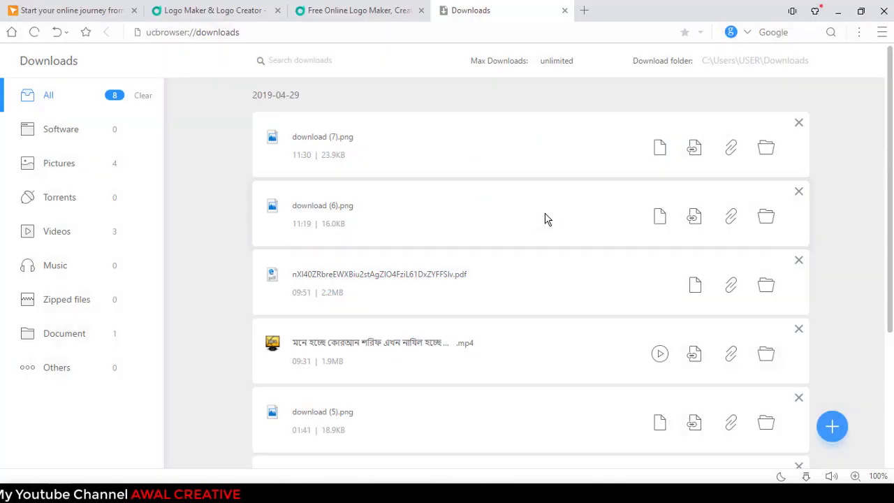
pyautogui.click(565, 11)
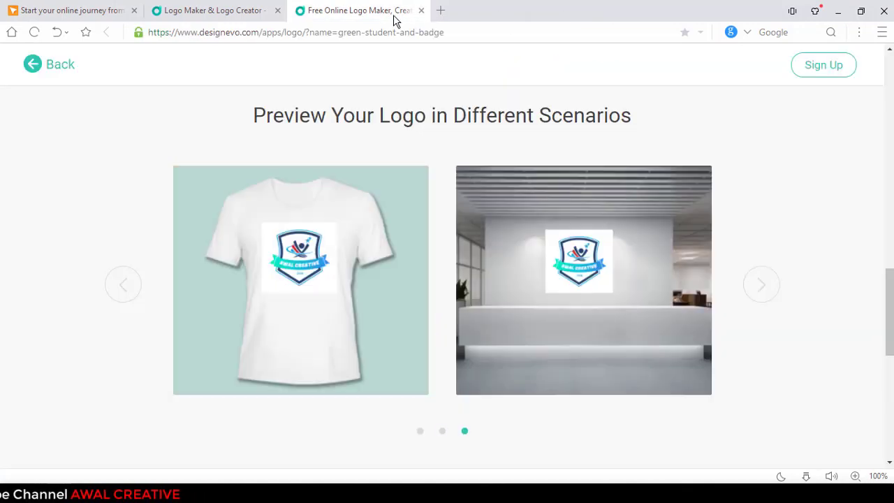
pyautogui.scroll(10, 282, 210)
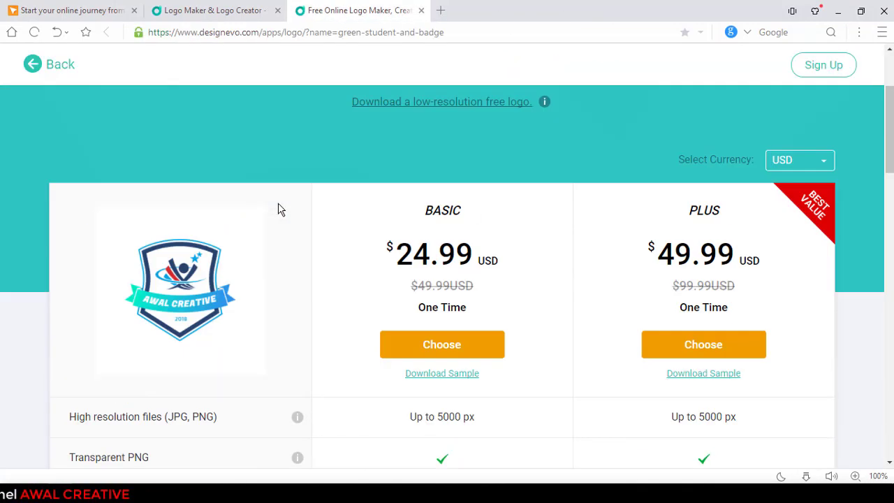
pyautogui.scroll(-3, 259, 229)
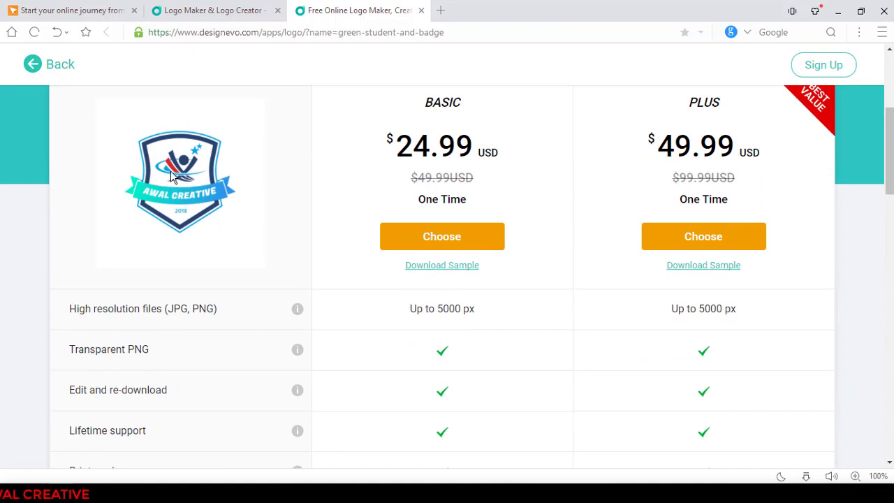
pyautogui.rightClick(172, 176)
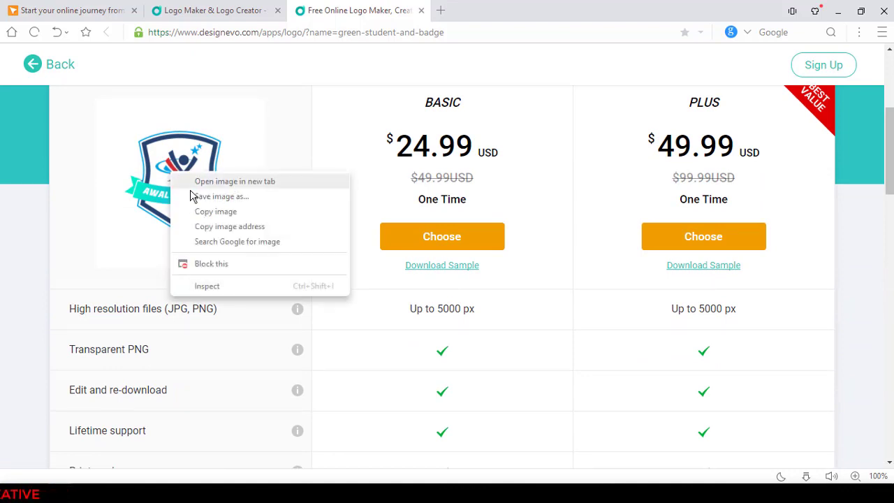
pyautogui.click(233, 201)
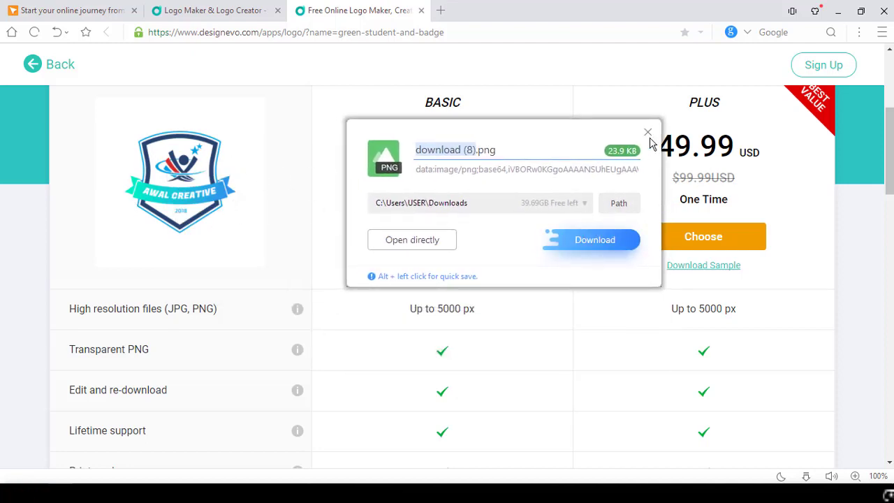
pyautogui.click(648, 133)
# Return from the download plans page to the logo editor
pyautogui.scroll(4, 244, 216)
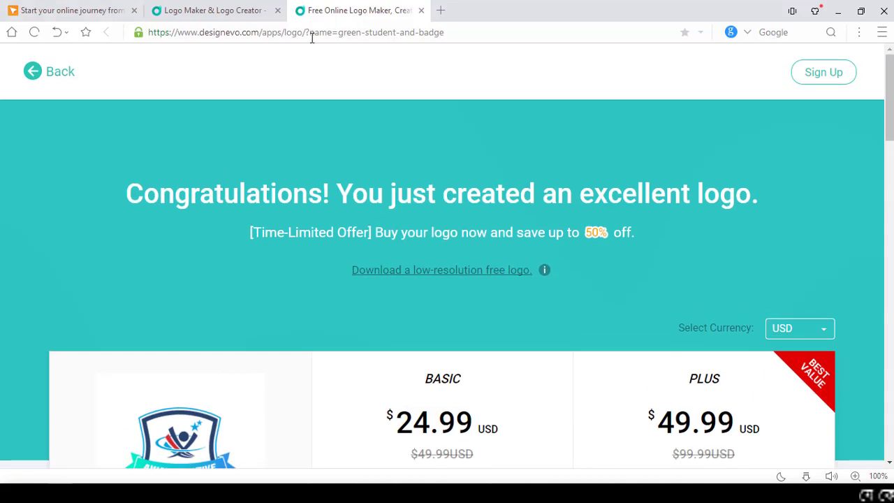
pyautogui.scroll(-1, 305, 308)
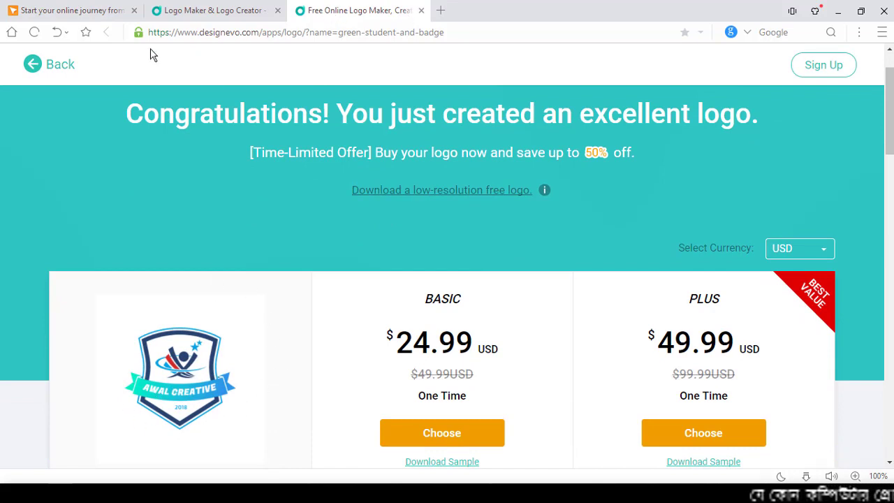
pyautogui.scroll(1, 313, 179)
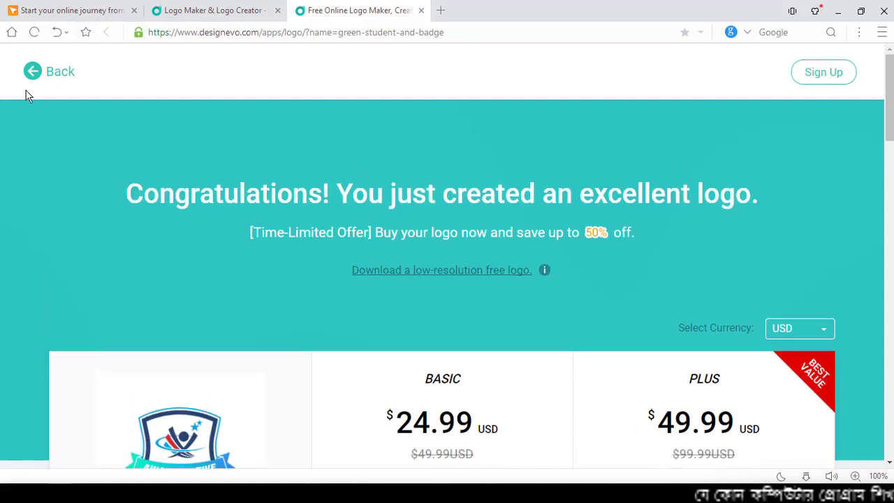
pyautogui.click(32, 77)
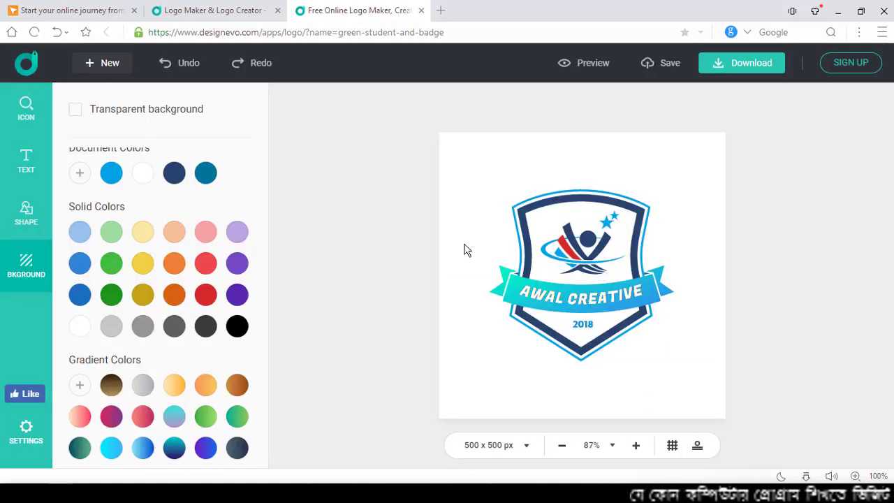
# Delete the figure icon and the stars inside the shield
pyautogui.click(590, 254)
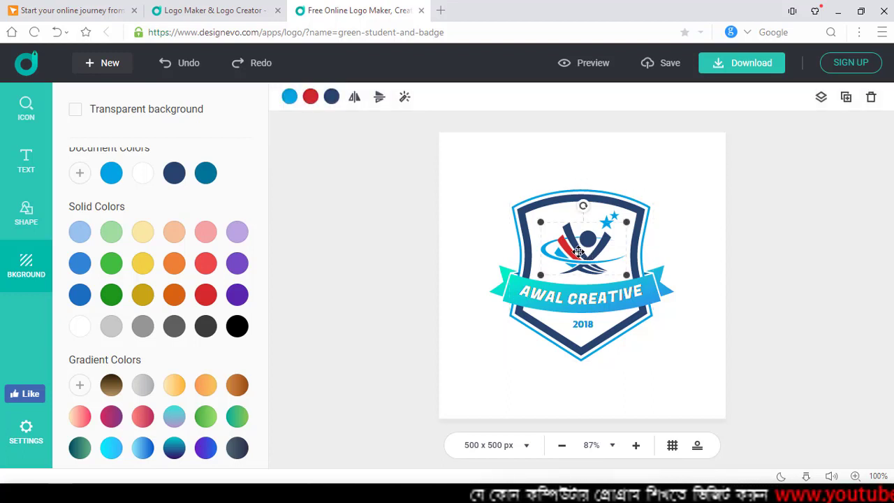
pyautogui.press('Delete')
pyautogui.click(608, 223)
pyautogui.moveTo(610, 228); pyautogui.dragTo(613, 223)
pyautogui.press('Delete')
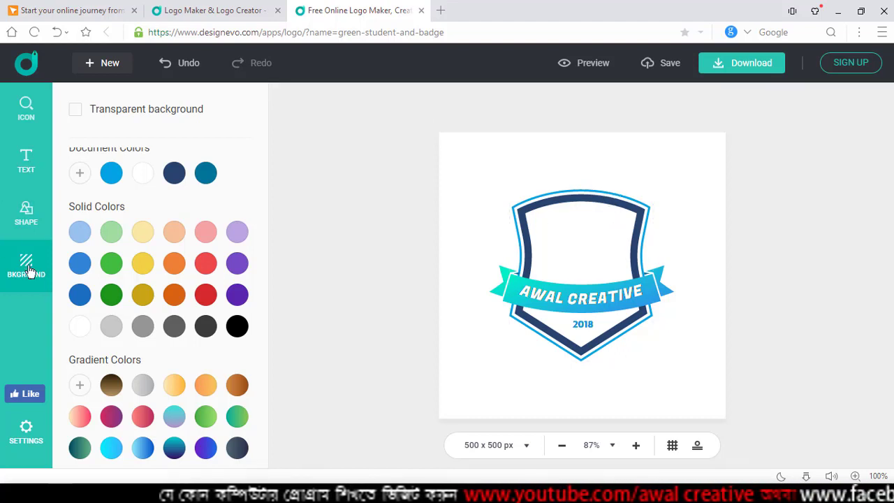
# Replace the shield outline with the open laurel wreath from the Decoration shapes
pyautogui.click(27, 215)
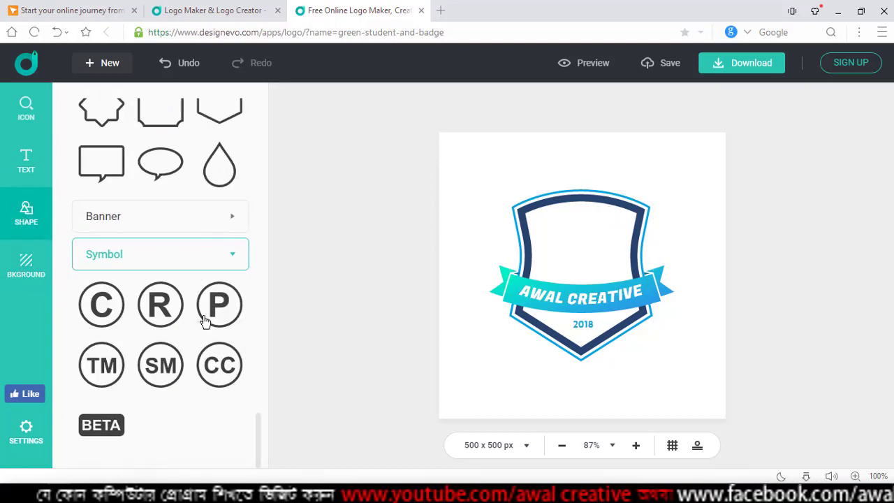
pyautogui.scroll(8, 157, 328)
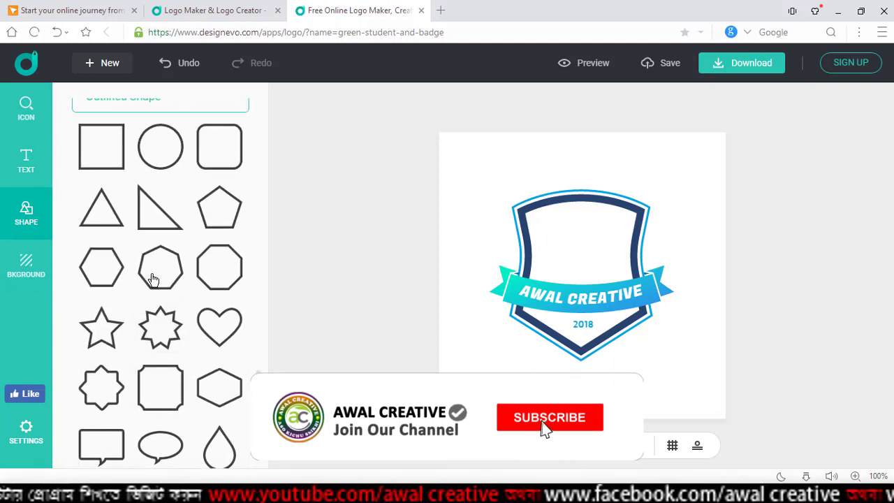
pyautogui.scroll(12, 157, 279)
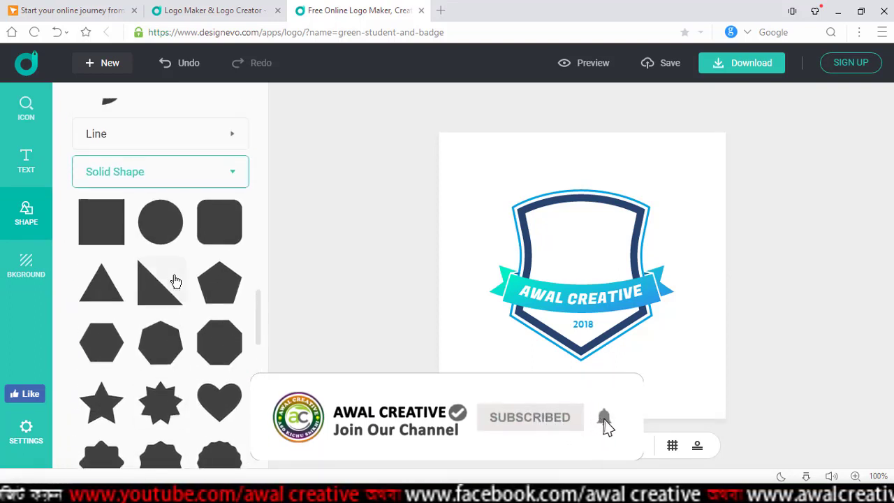
pyautogui.scroll(6, 167, 284)
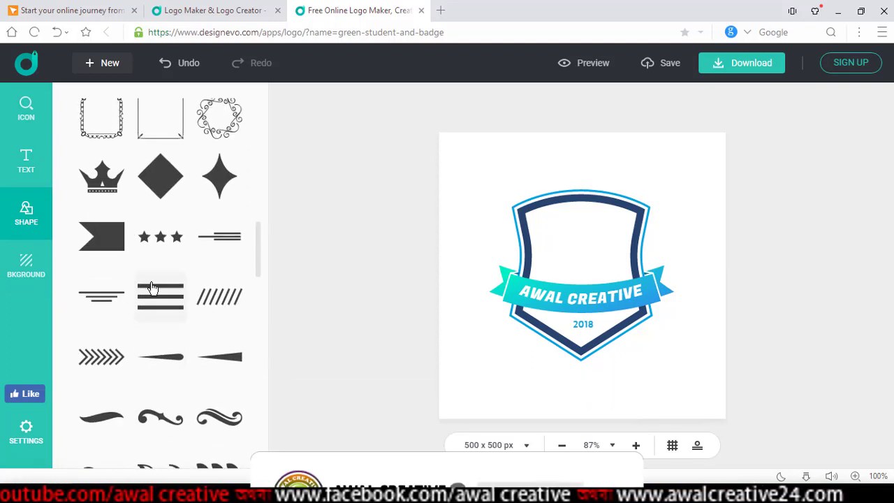
pyautogui.scroll(3, 202, 300)
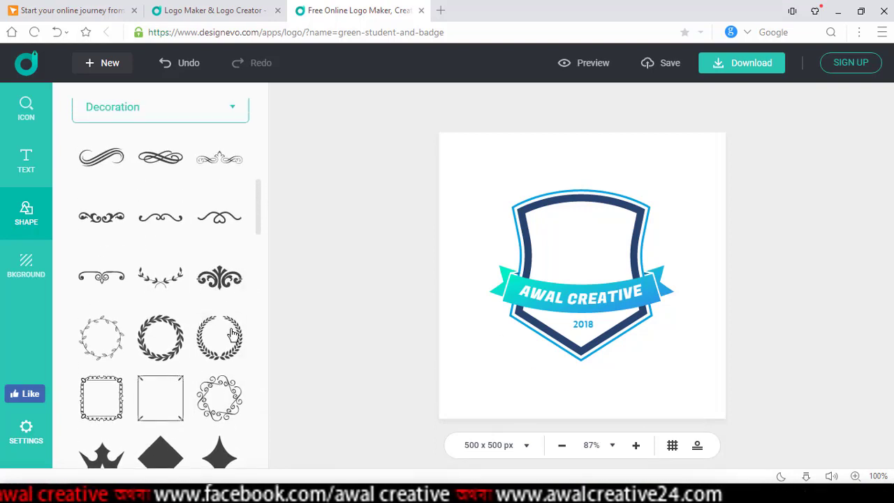
pyautogui.moveTo(219, 347); pyautogui.dragTo(570, 254)
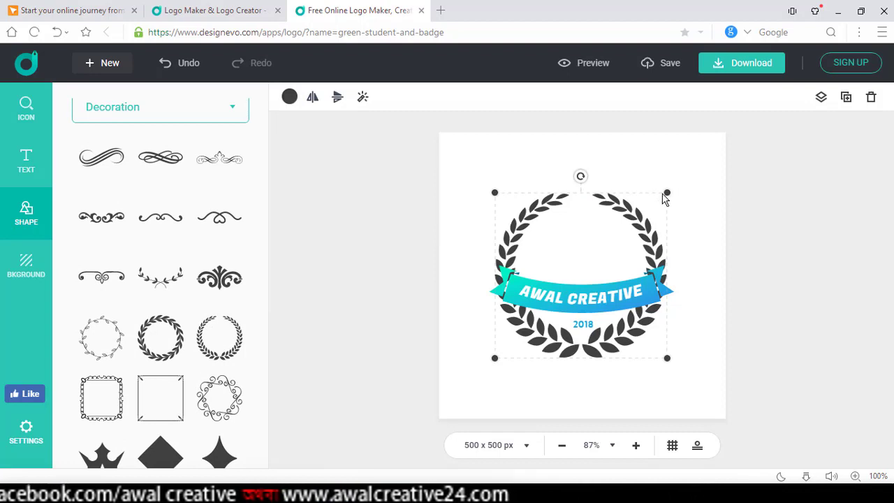
# Shrink the laurel wreath slightly and center it above the AWAL CREATIVE ribbon
pyautogui.moveTo(664, 192); pyautogui.dragTo(478, 145)
pyautogui.moveTo(588, 236); pyautogui.dragTo(631, 270)
pyautogui.moveTo(637, 178); pyautogui.dragTo(674, 139)
pyautogui.moveTo(661, 197); pyautogui.dragTo(643, 194)
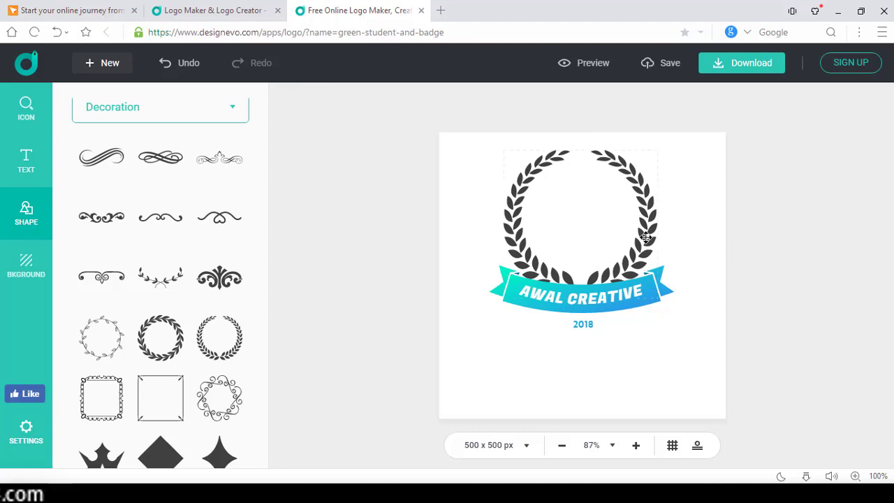
# Try several solid colors on the laurel wreath and set it to black
pyautogui.click(290, 97)
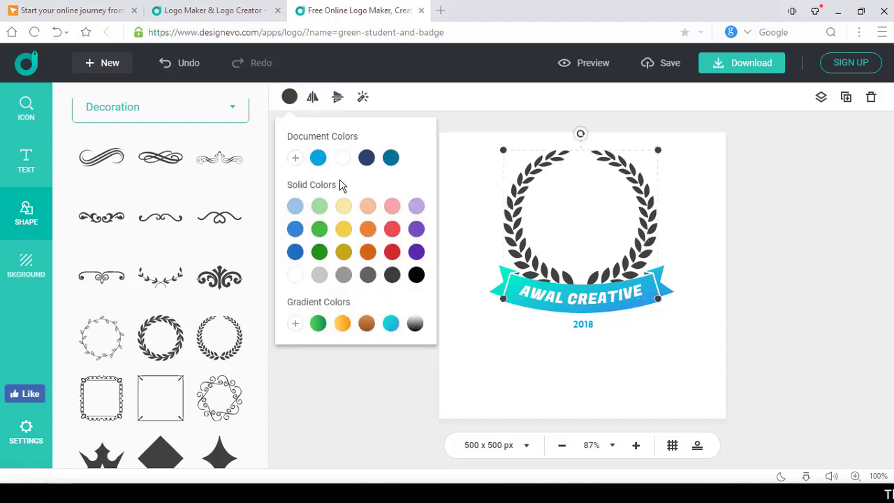
pyautogui.click(343, 205)
pyautogui.click(389, 232)
pyautogui.click(393, 252)
pyautogui.click(392, 276)
pyautogui.click(416, 275)
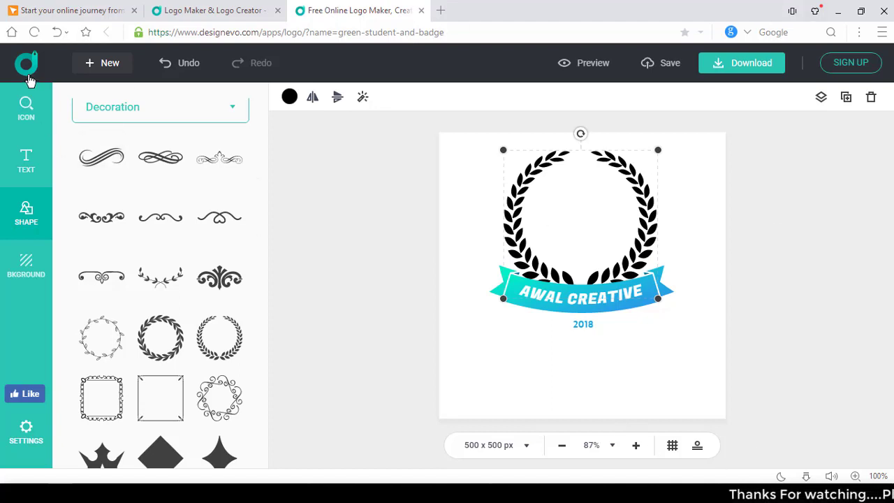
# Start a new logo, discarding the current design, and go to the logo templates gallery
pyautogui.click(98, 70)
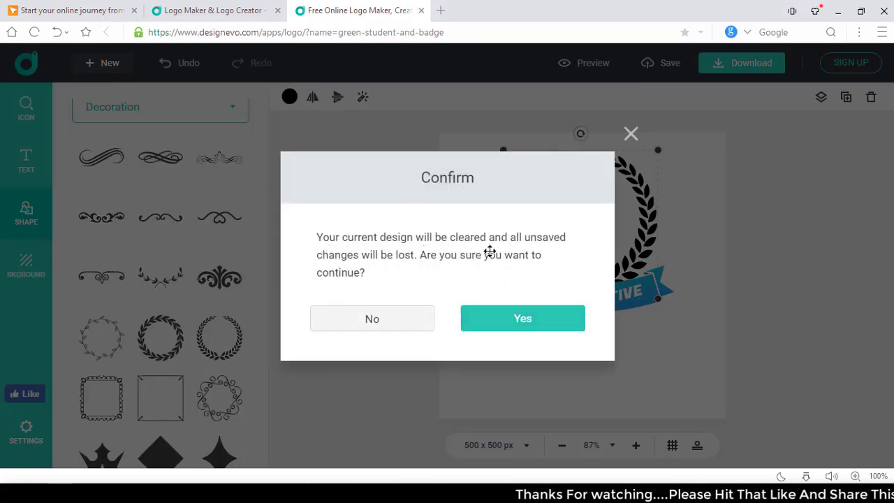
pyautogui.click(701, 231)
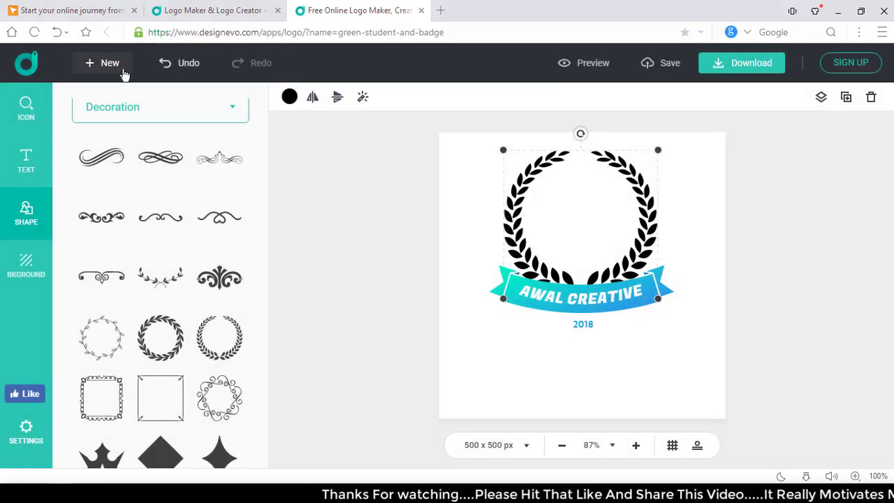
pyautogui.click(108, 64)
pyautogui.click(573, 330)
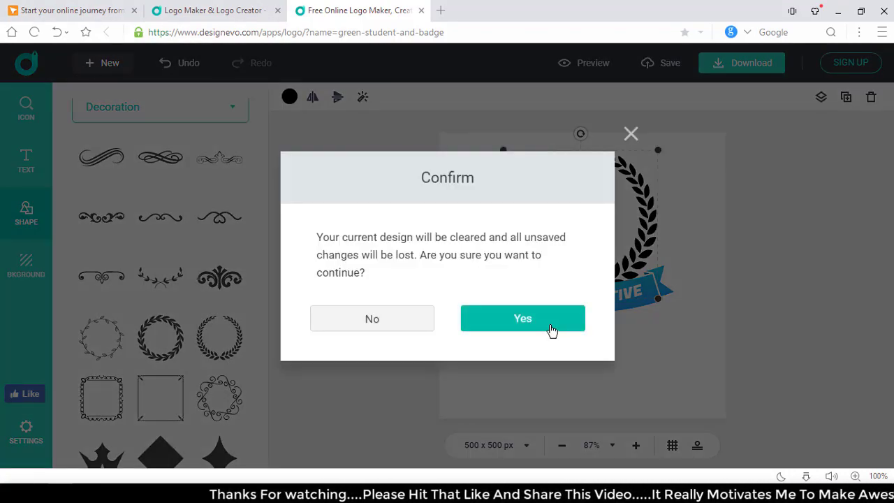
pyautogui.click(485, 282)
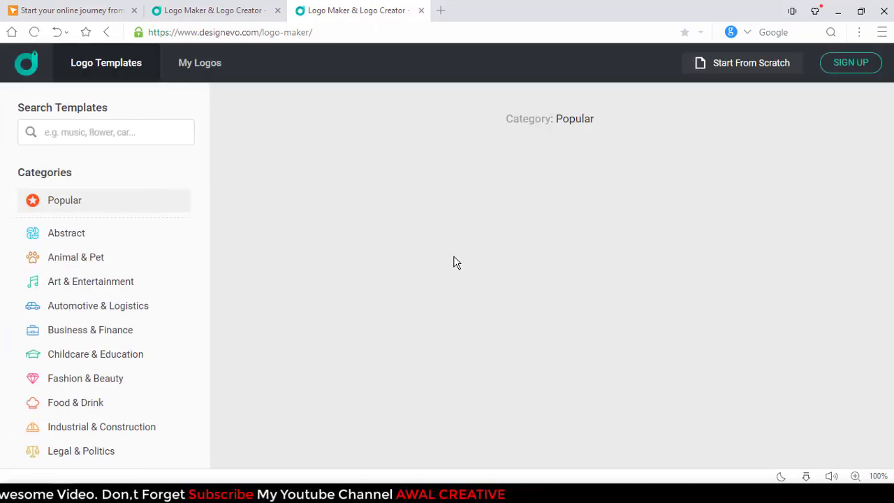
# Browse the logo templates in the Popular, Art & Entertainment, and Business & Finance categories
pyautogui.scroll(-5, 534, 309)
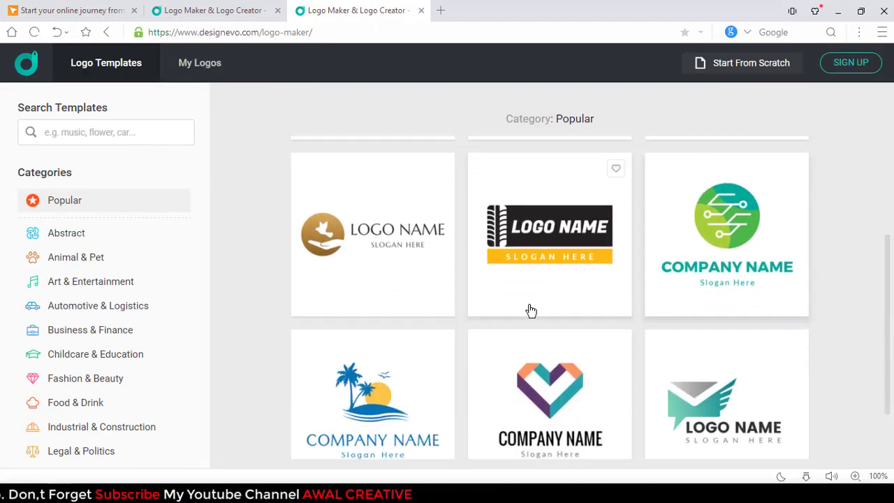
pyautogui.scroll(-10, 518, 366)
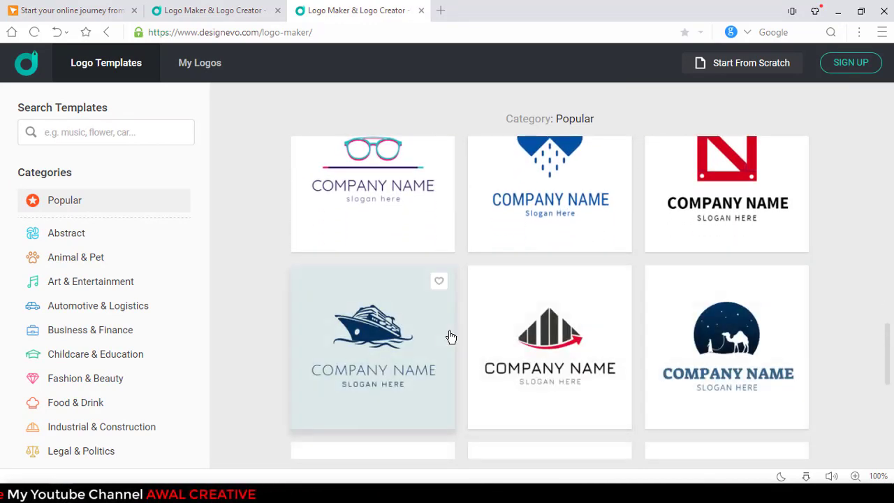
pyautogui.scroll(-2, 455, 335)
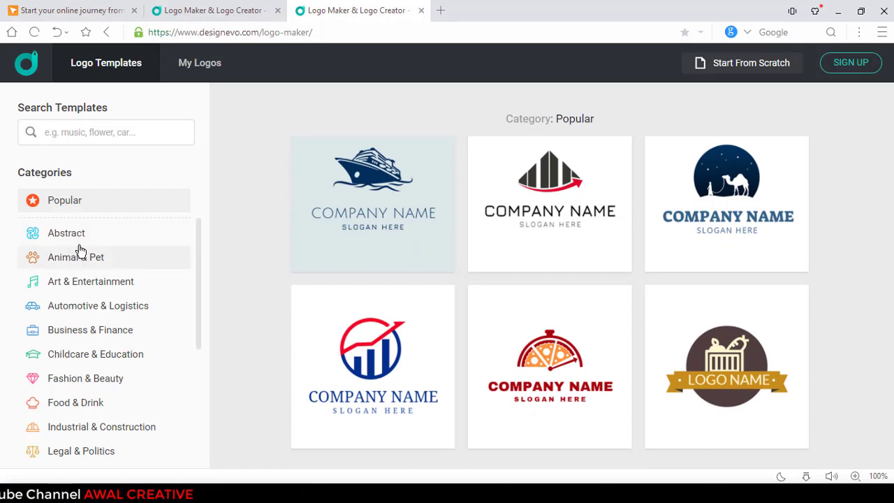
pyautogui.click(104, 287)
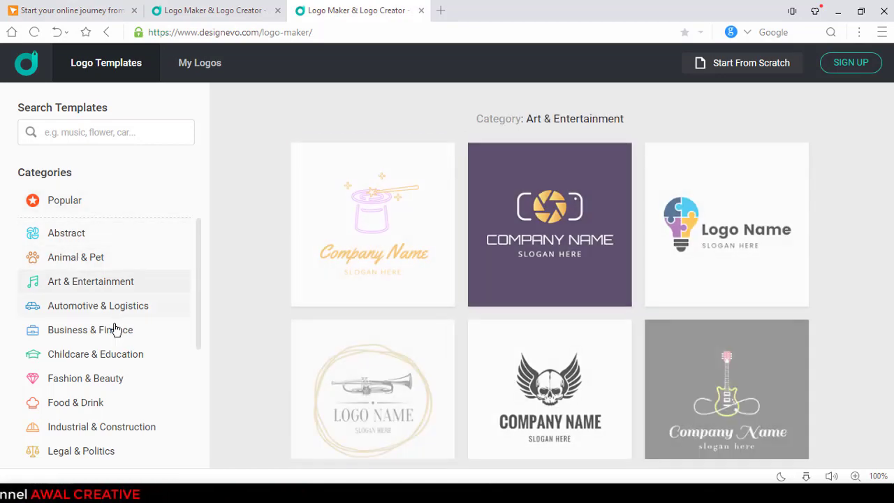
pyautogui.click(77, 337)
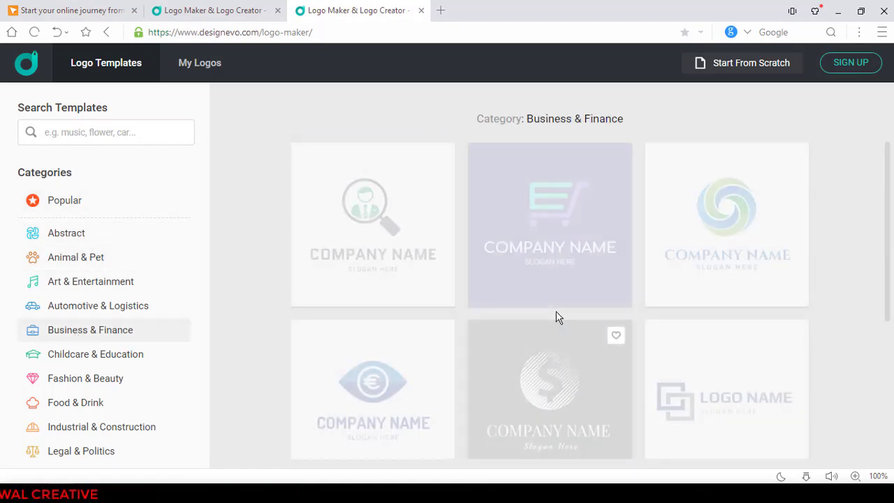
pyautogui.scroll(-2, 550, 328)
pyautogui.scroll(2, 612, 280)
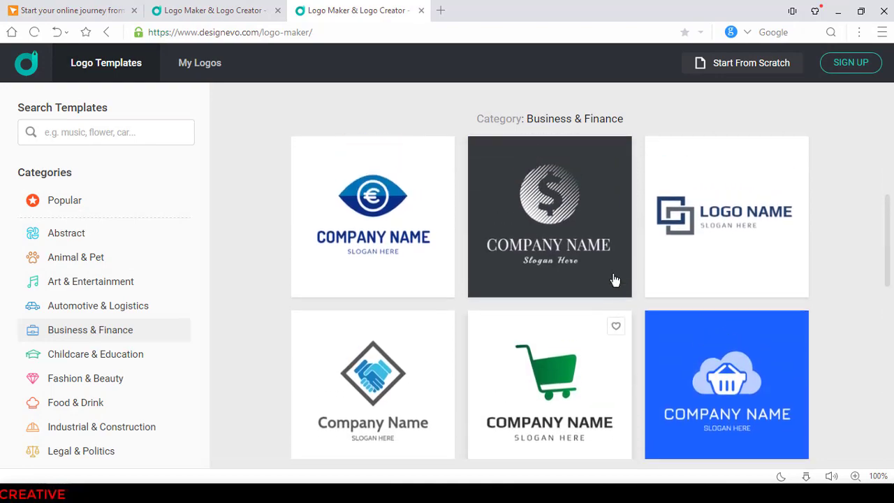